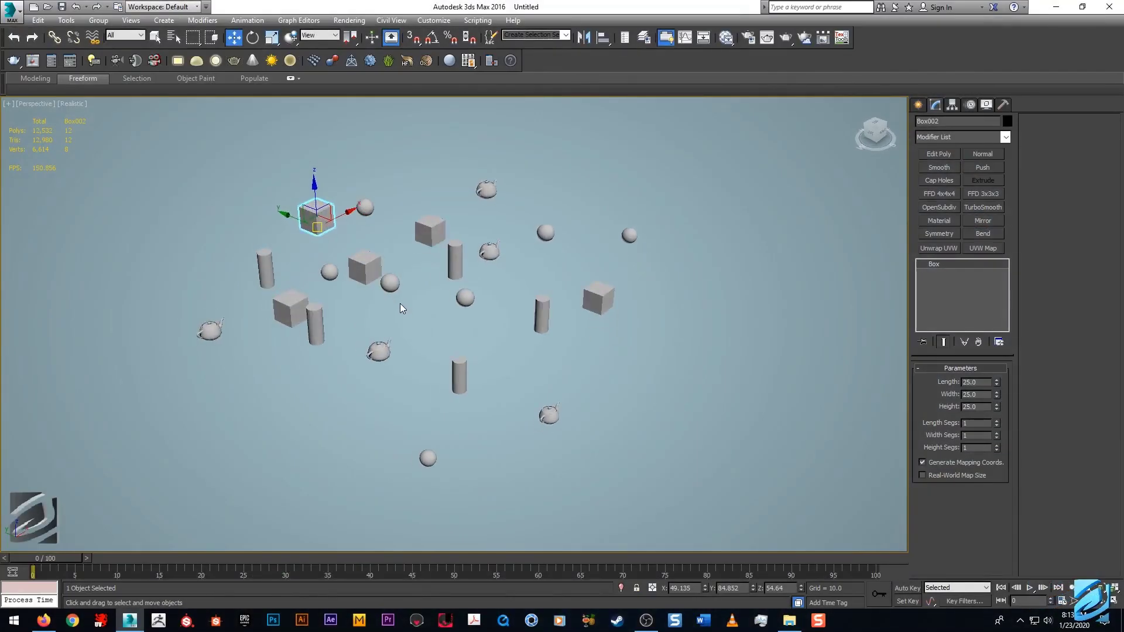
- Clear the selection and pick all five boxes in the scene together
mouse_move(405, 273)
middle_mouse_down()
mouse_move(385, 280)
mouse_move(395, 286)
mouse_move(421, 270)
middle_mouse_up()
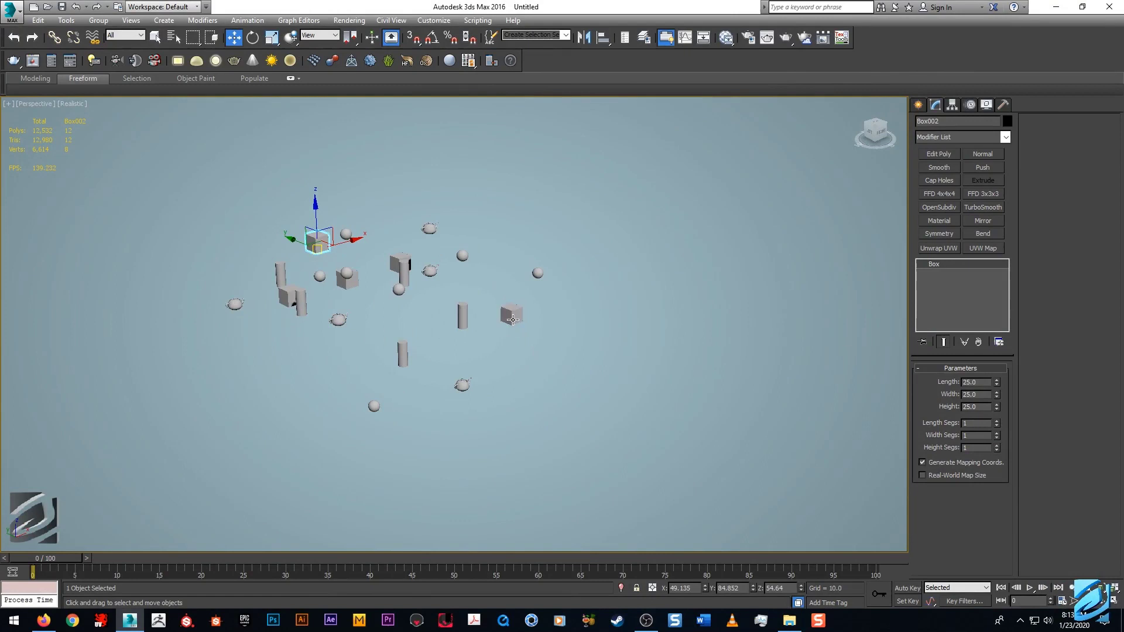
middle_click_drag(461, 313, 475, 319)
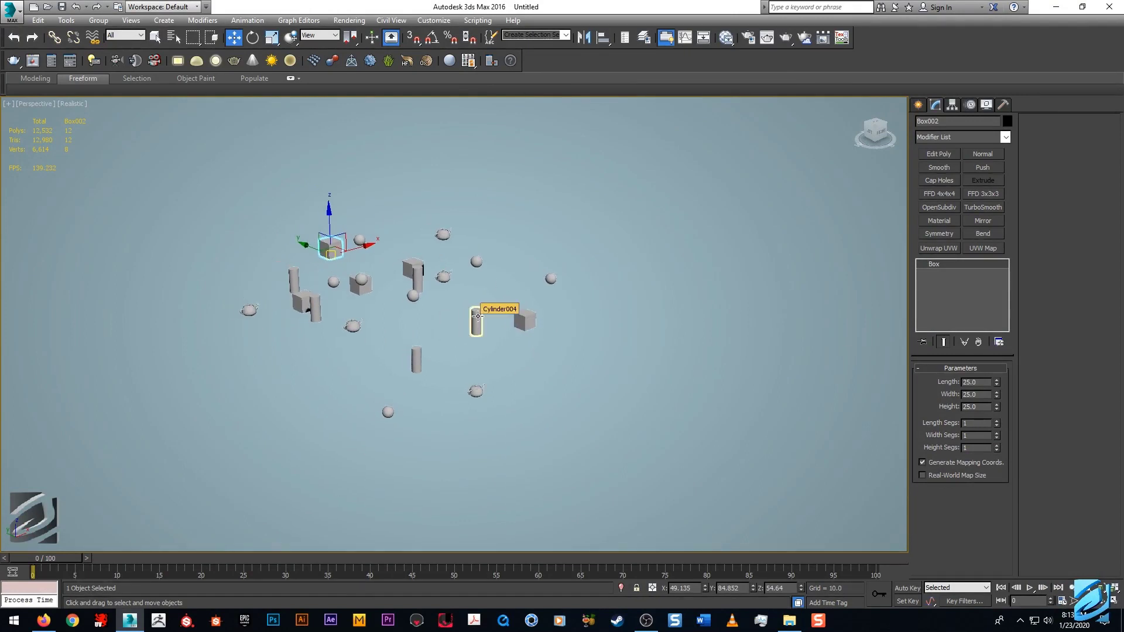
scroll(477, 316, "up", 3)
scroll(461, 315, "down", 3)
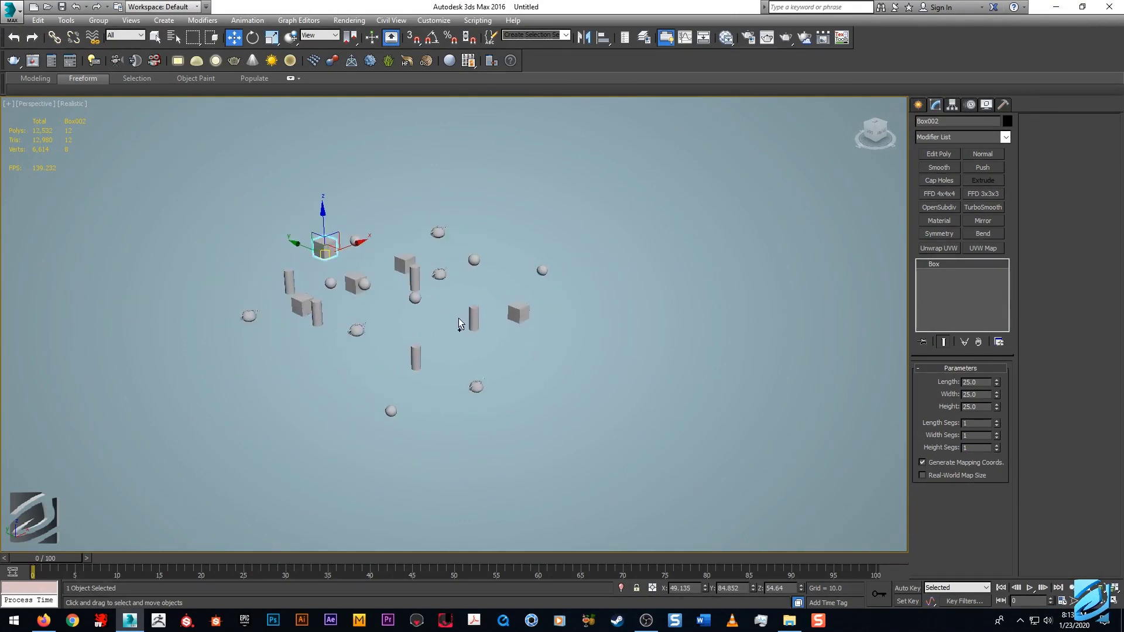
middle_click_drag(458, 317, 462, 321, "alt")
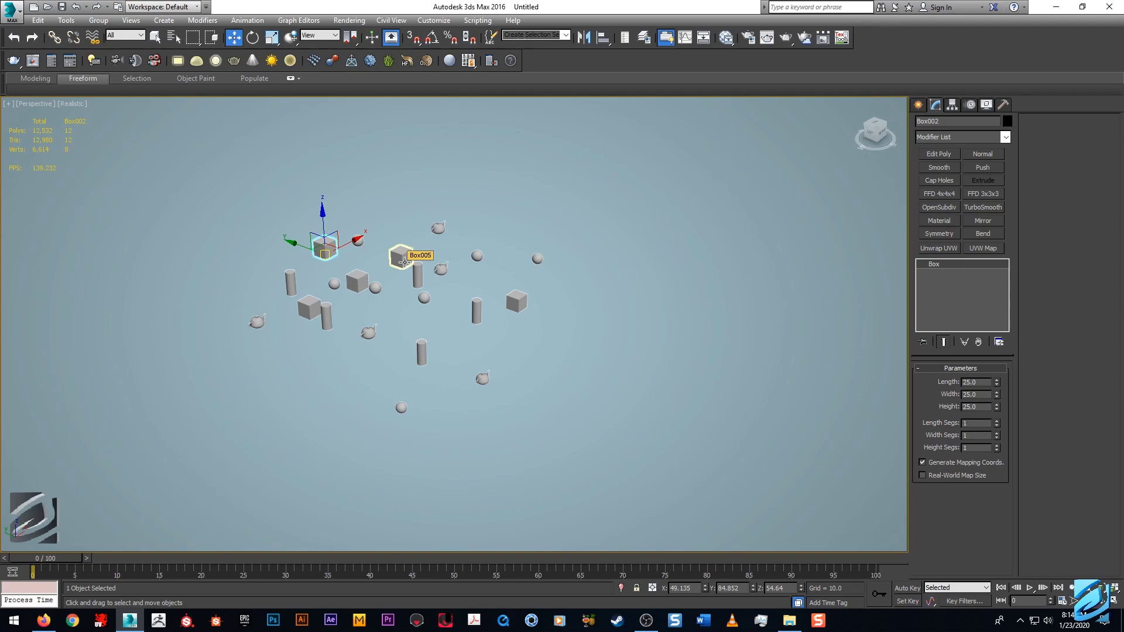
middle_click_drag(281, 311, 281, 307)
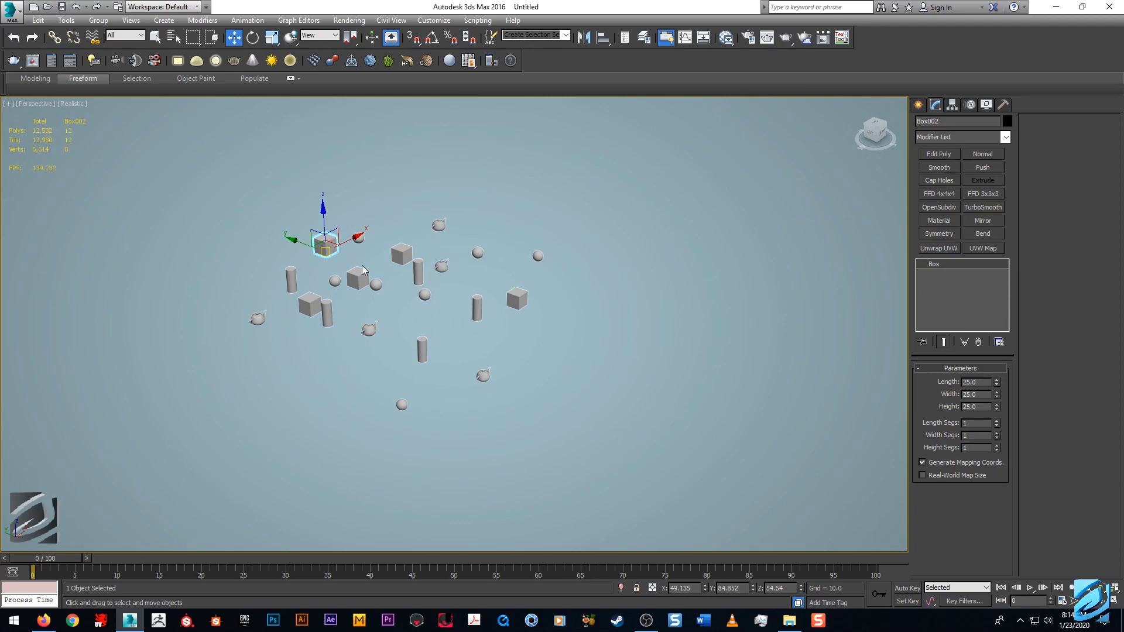
left_click(365, 209)
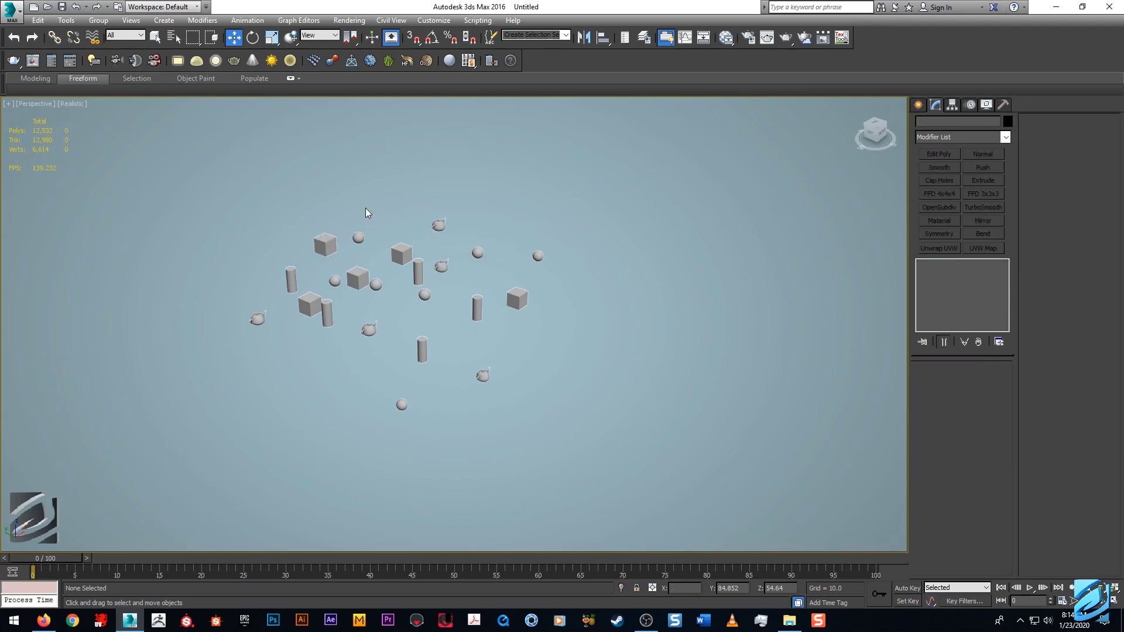
left_click(325, 244)
left_click(309, 305, "ctrl")
left_click(357, 279, "ctrl")
left_click(400, 255, "ctrl")
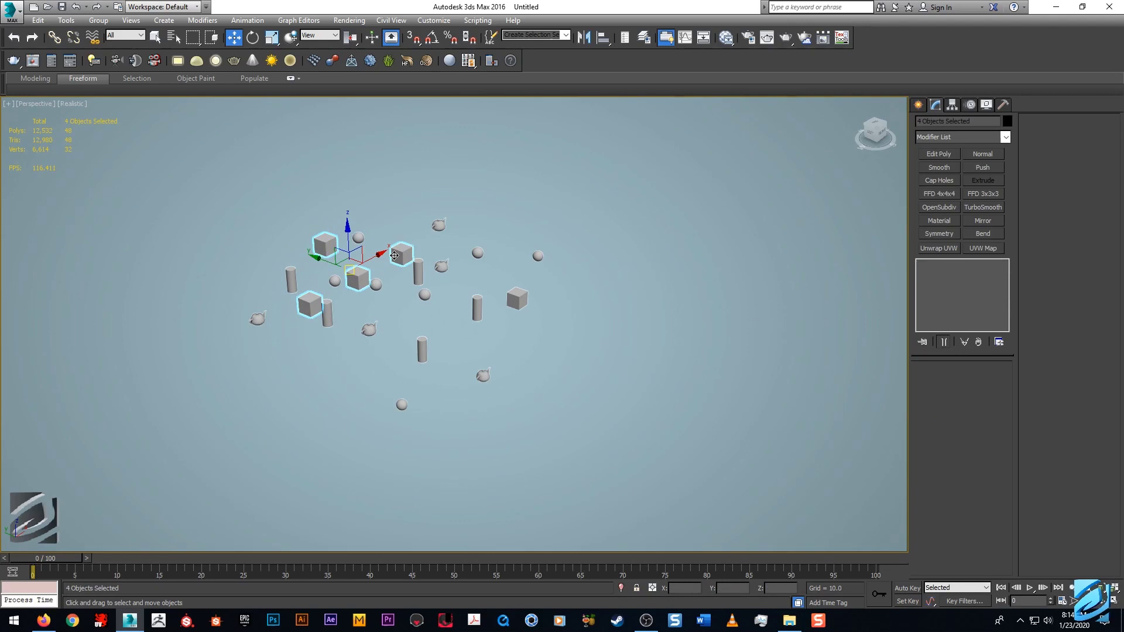
left_click(516, 299, "ctrl")
middle_click_drag(515, 300, 499, 320)
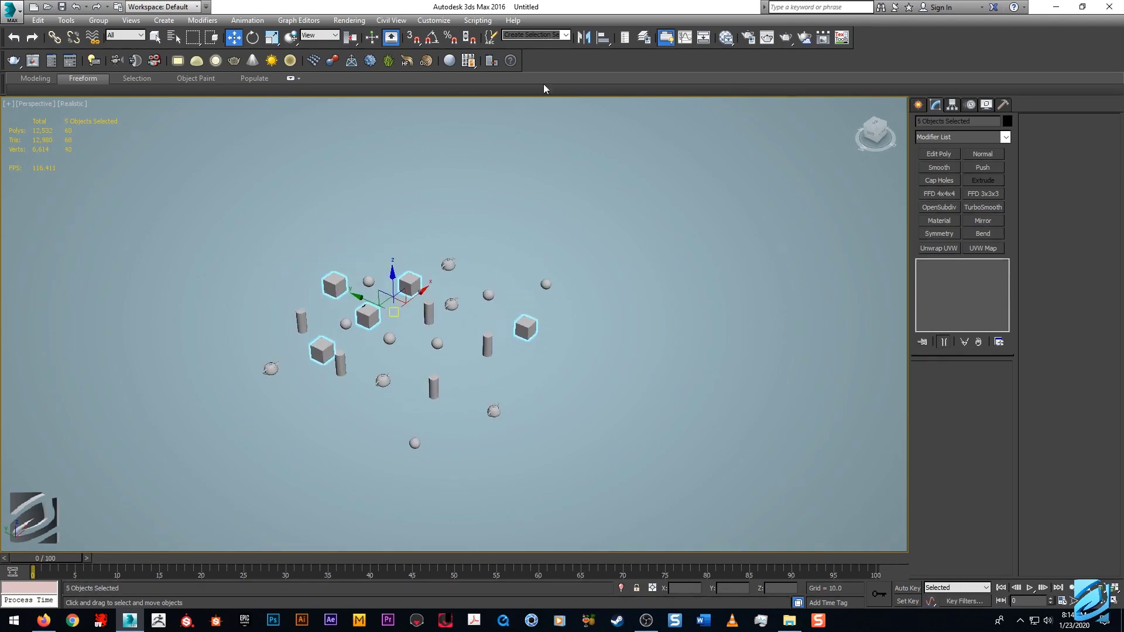
- Save the five selected boxes as a named selection set called Cubes
left_click(516, 36)
type("Cubes")
key("Return")
- Deselect everything, then reselect the boxes by choosing Cubes from the set list
left_click(518, 229)
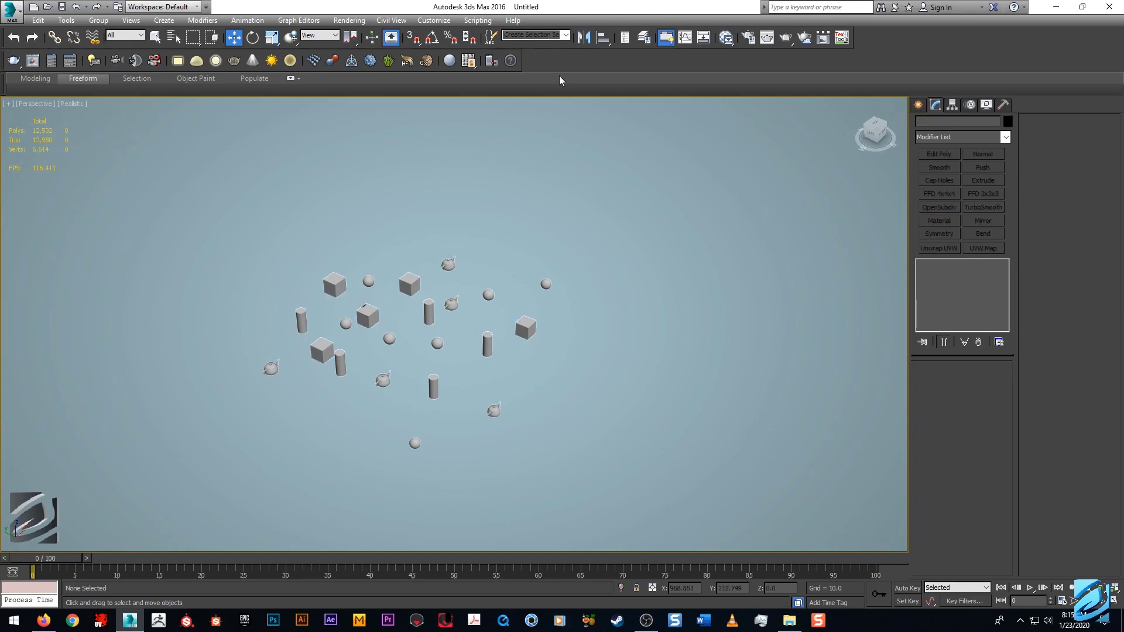
left_click(566, 35)
left_click(543, 47)
middle_click_drag(381, 322, 496, 311, "alt")
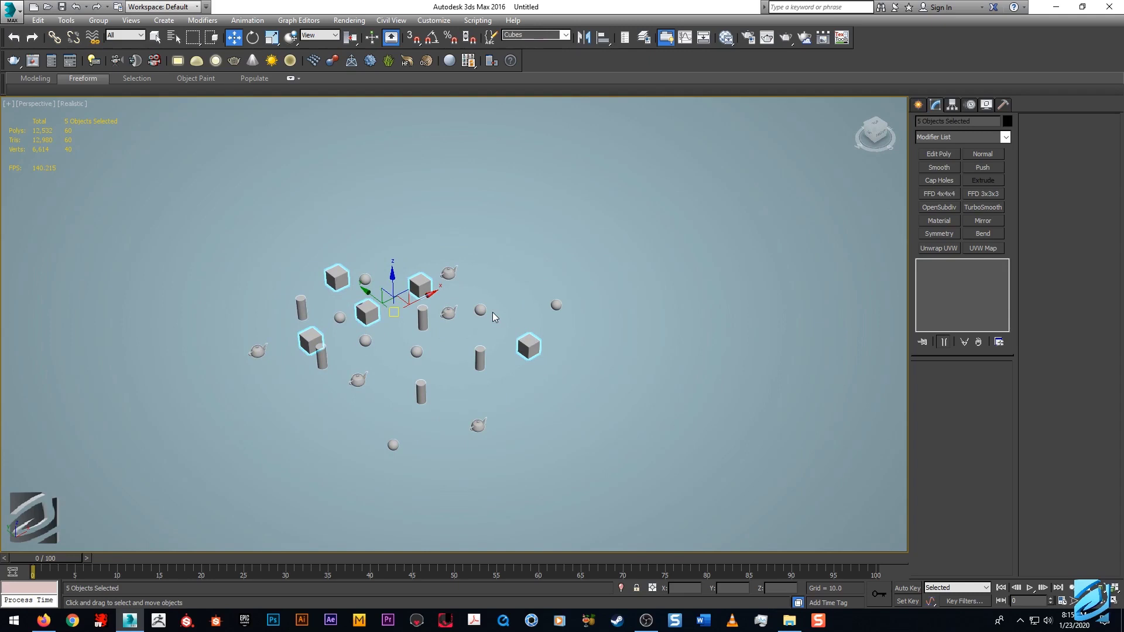
left_click(643, 37)
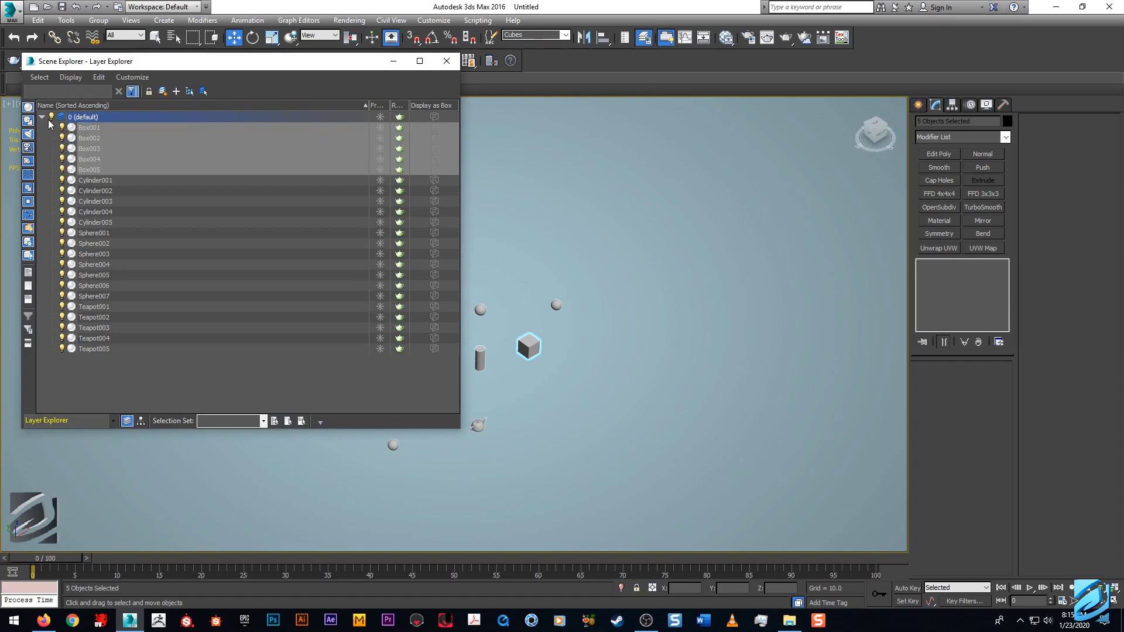
left_click(42, 117)
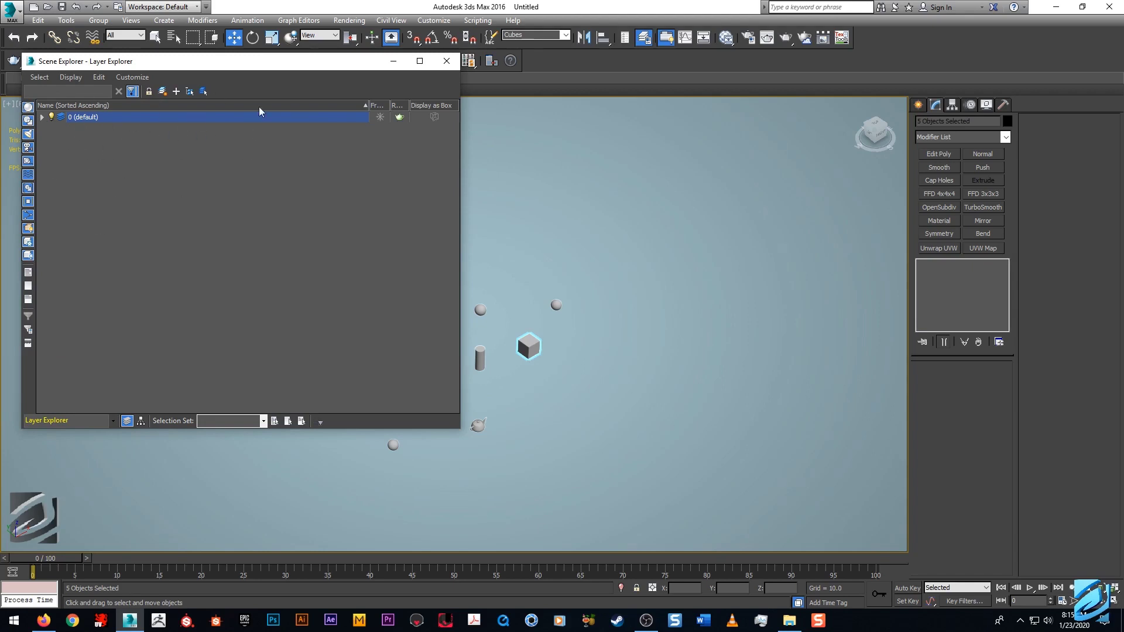
left_click(448, 63)
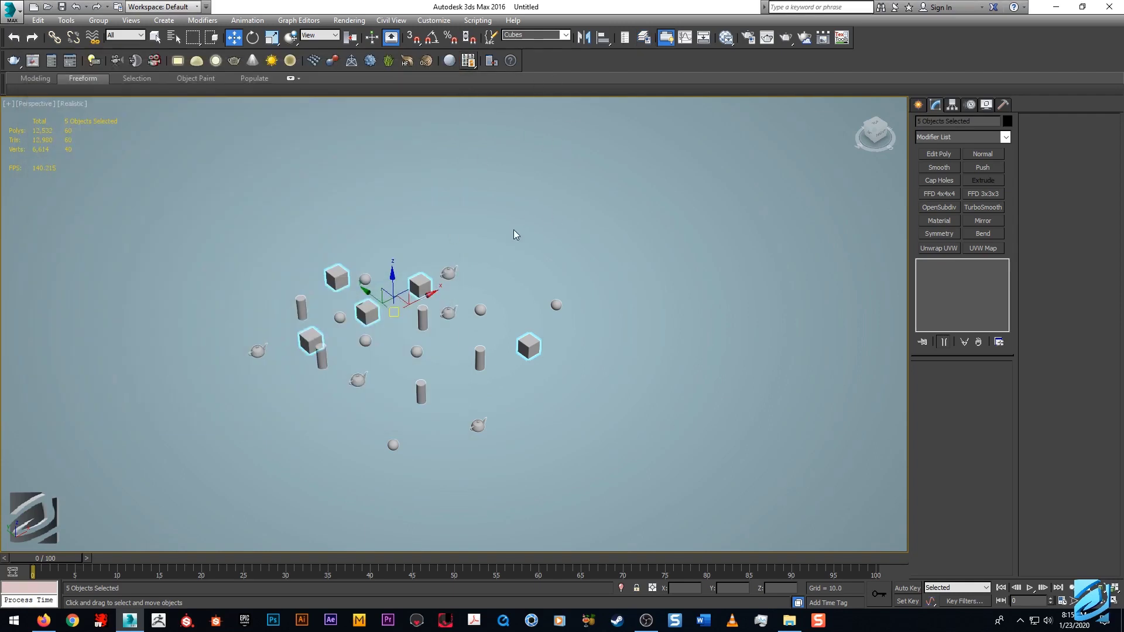
- Select all seven spheres and open the Named Selection Sets manager
middle_click_drag(508, 229, 509, 202, "alt")
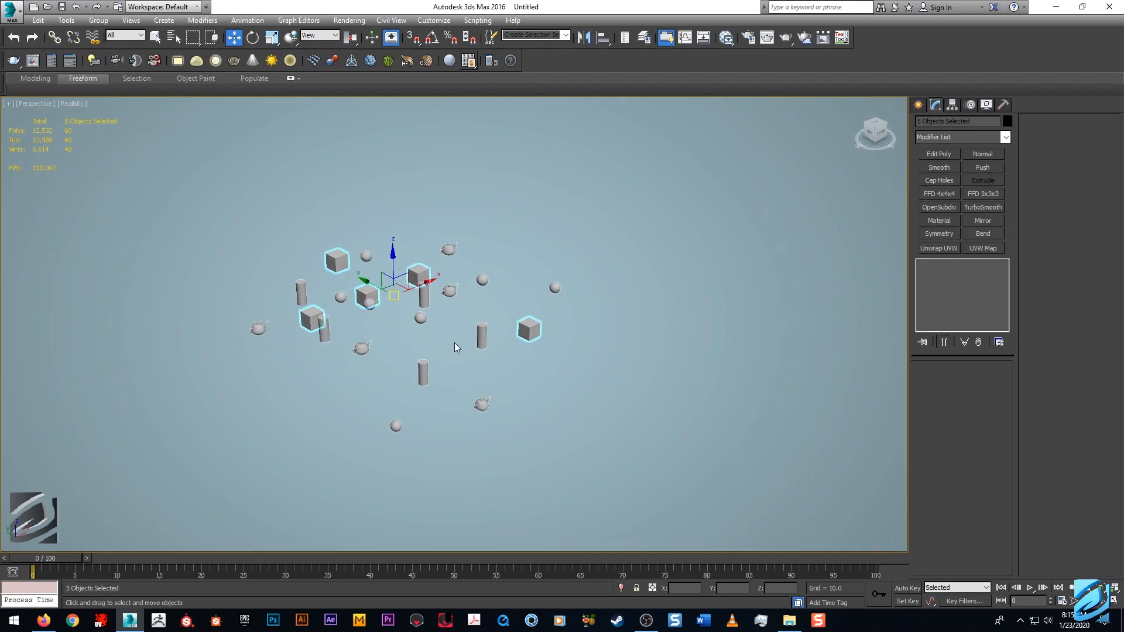
middle_click_drag(454, 343, 456, 320, "alt")
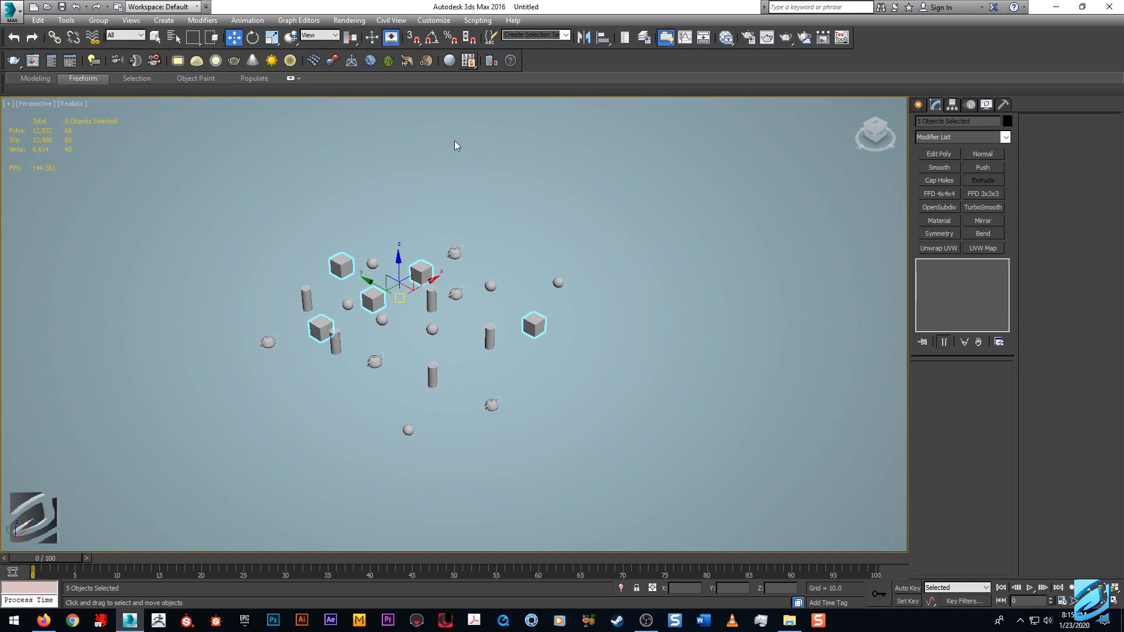
left_click(374, 264)
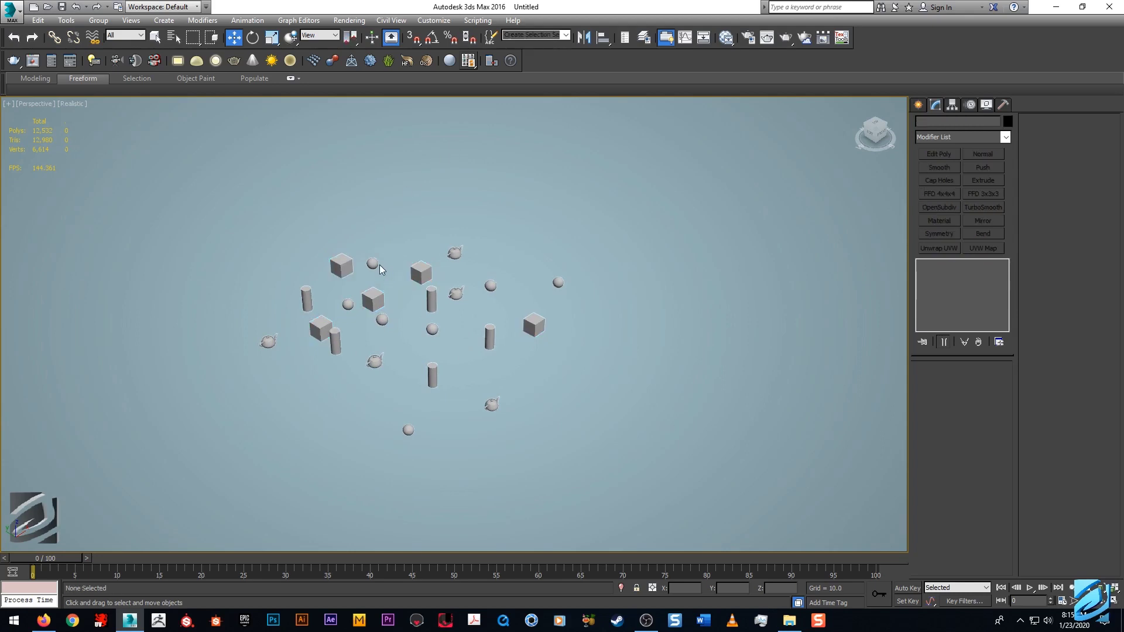
left_click(348, 304, "ctrl")
left_click(382, 319, "ctrl")
left_click(429, 329, "ctrl")
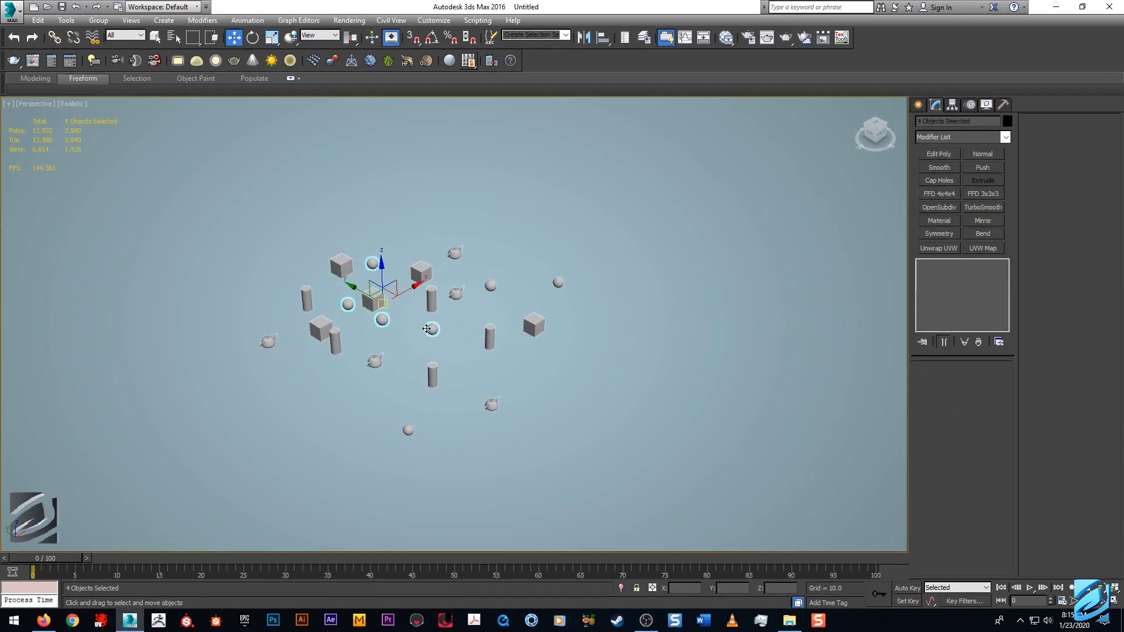
left_click(490, 284, "ctrl")
left_click(557, 281, "ctrl")
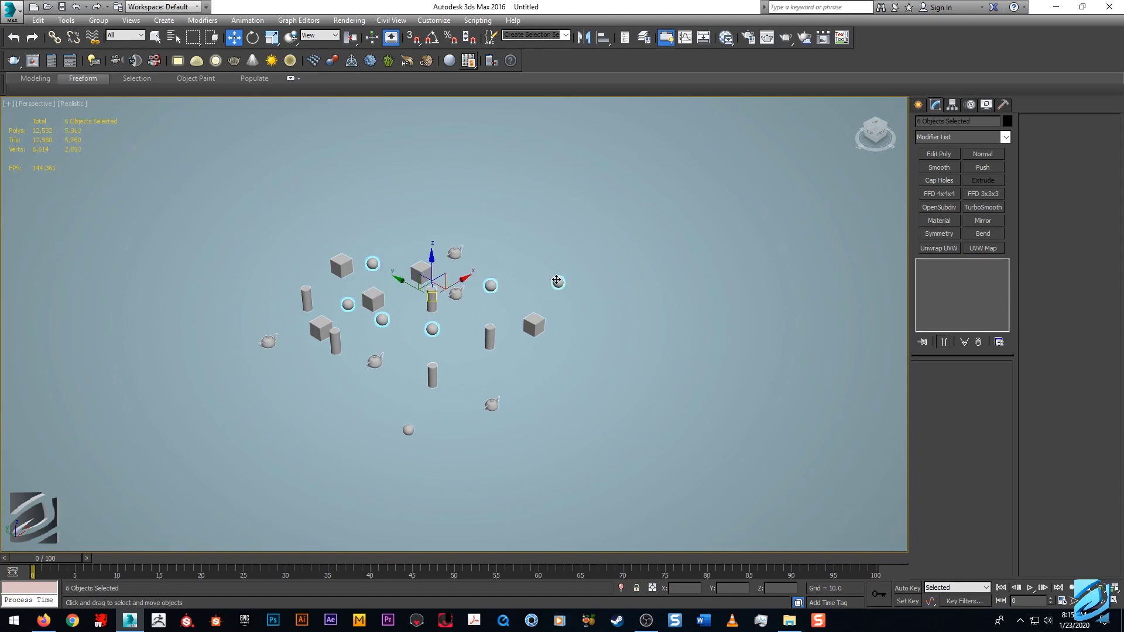
left_click(408, 429, "ctrl")
middle_click_drag(408, 429, 435, 252, "alt")
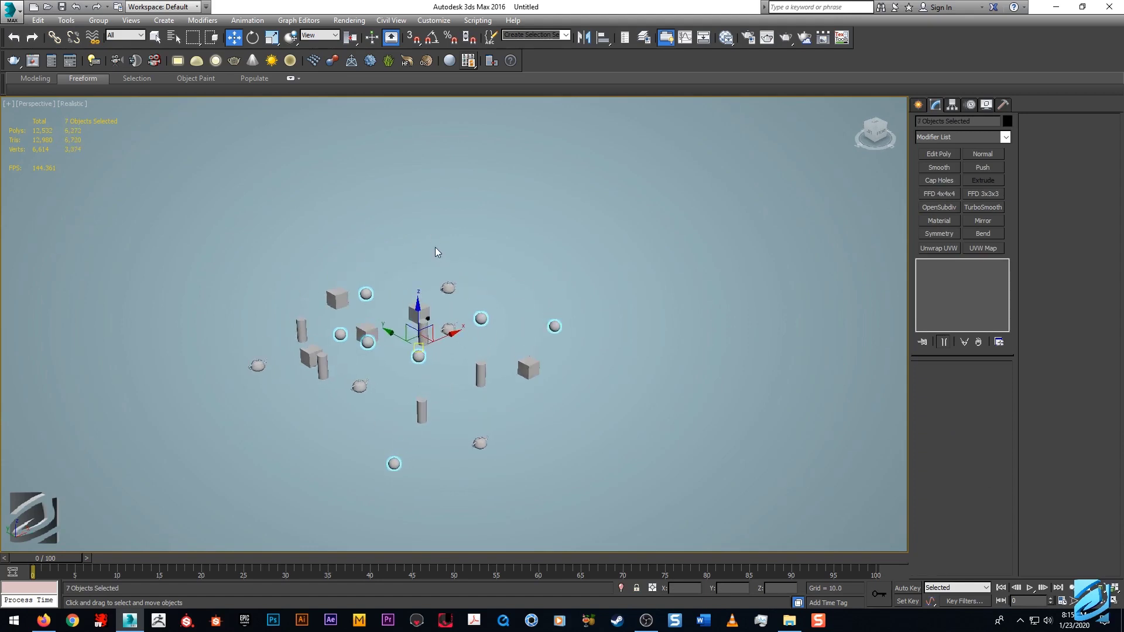
left_click(490, 37)
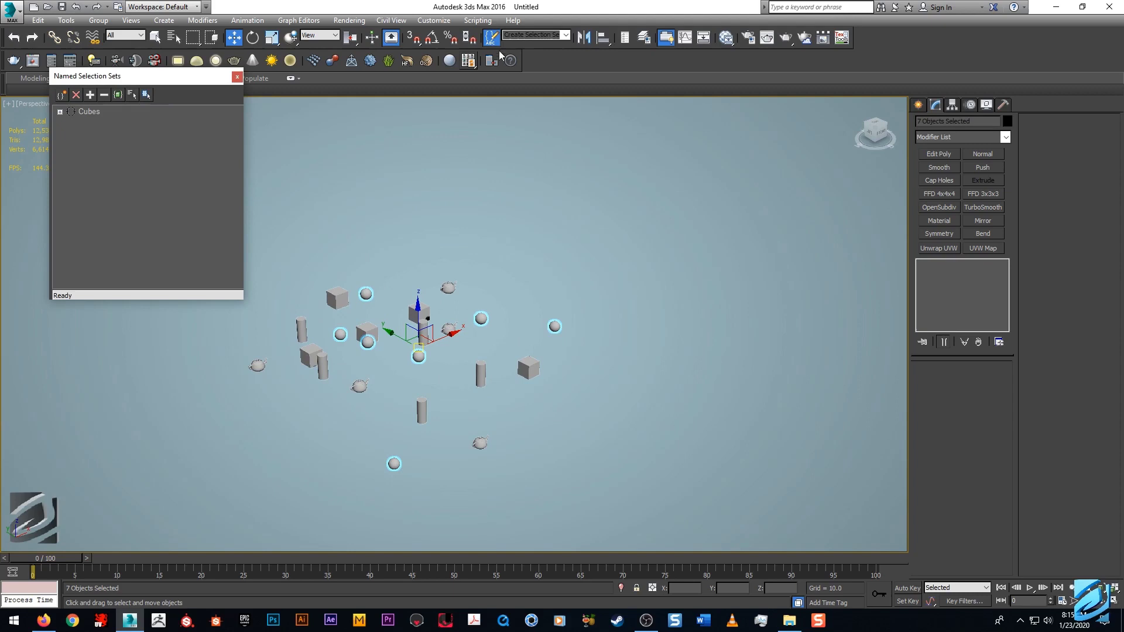
- Create a new named set from the selected spheres, initially named 'S'
left_click_drag(82, 76, 125, 84)
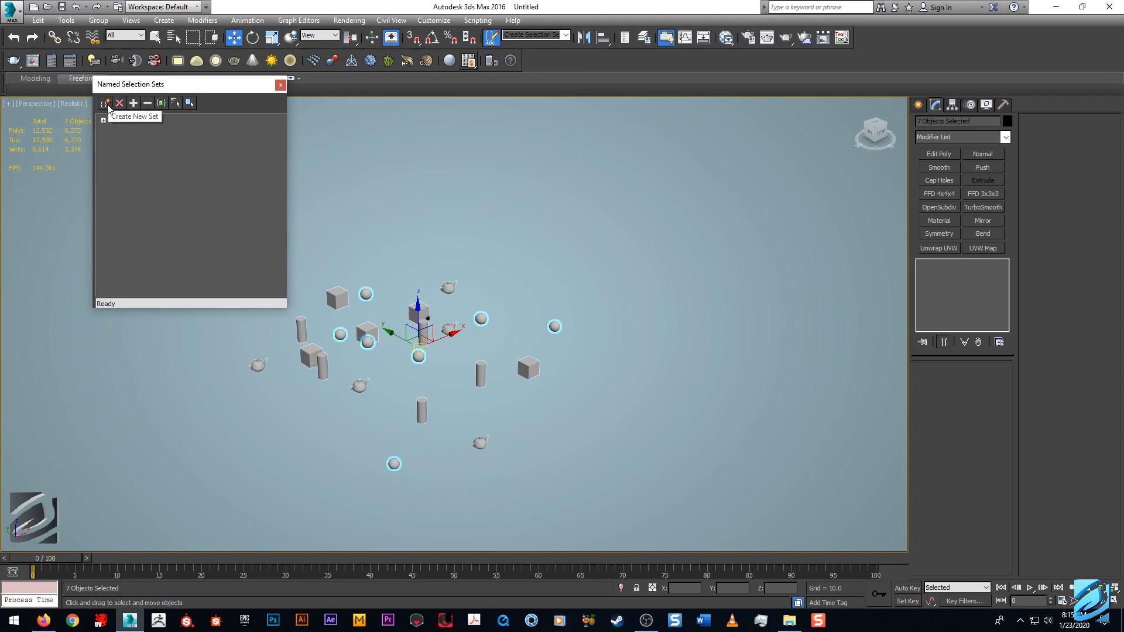
left_click(107, 104)
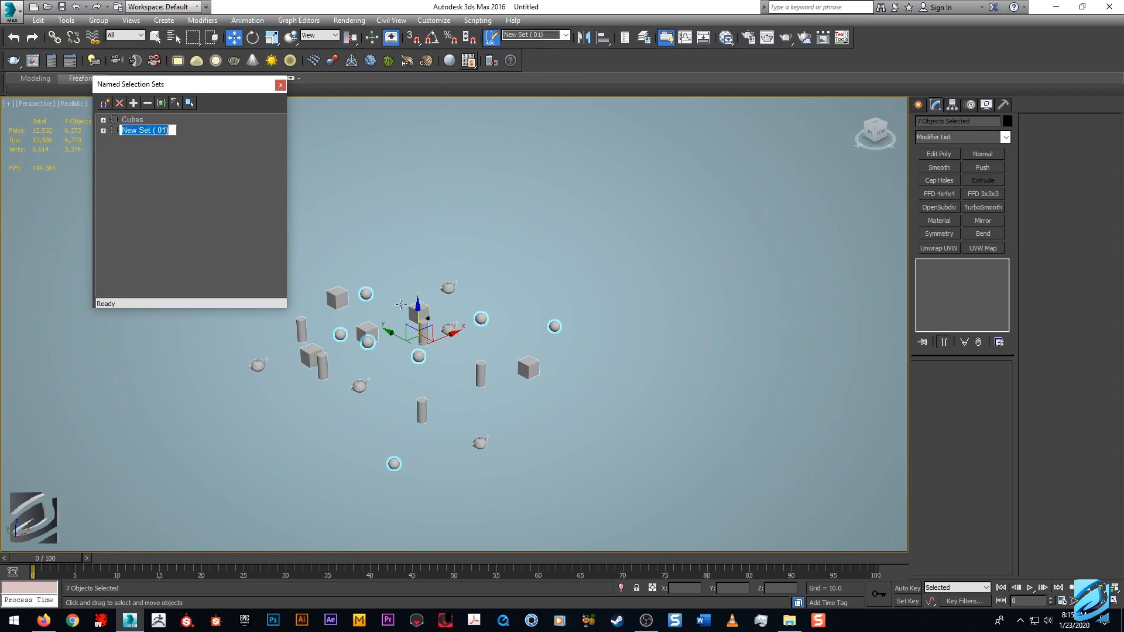
type("Spheres")
key("Return")
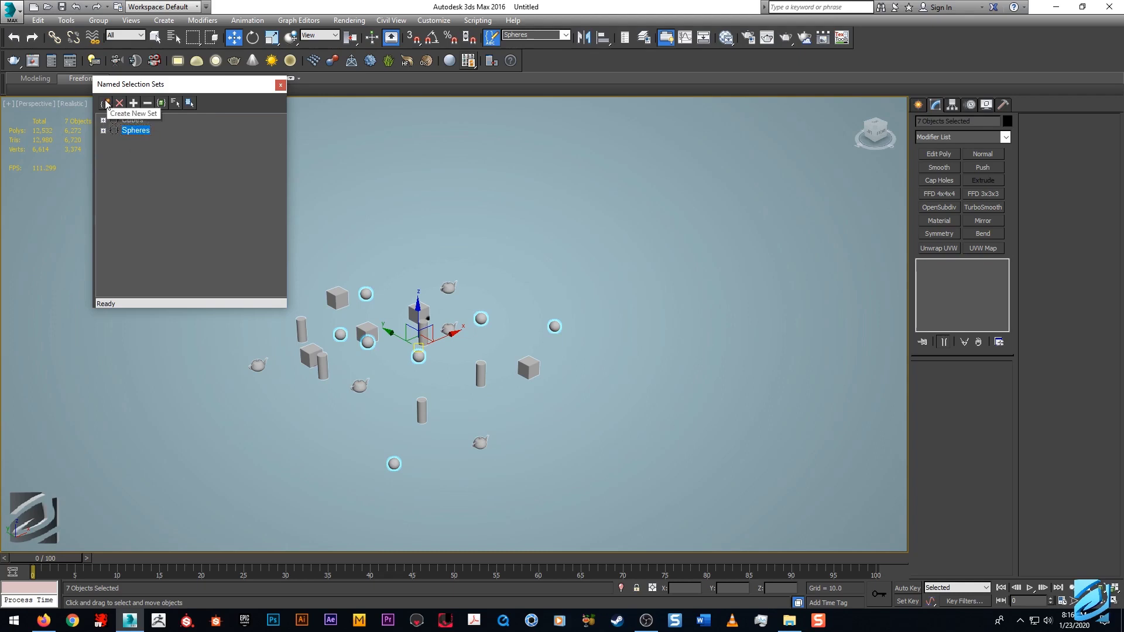
- Delete the misnamed set and recreate it under the name 'Spheres'
left_click(119, 103)
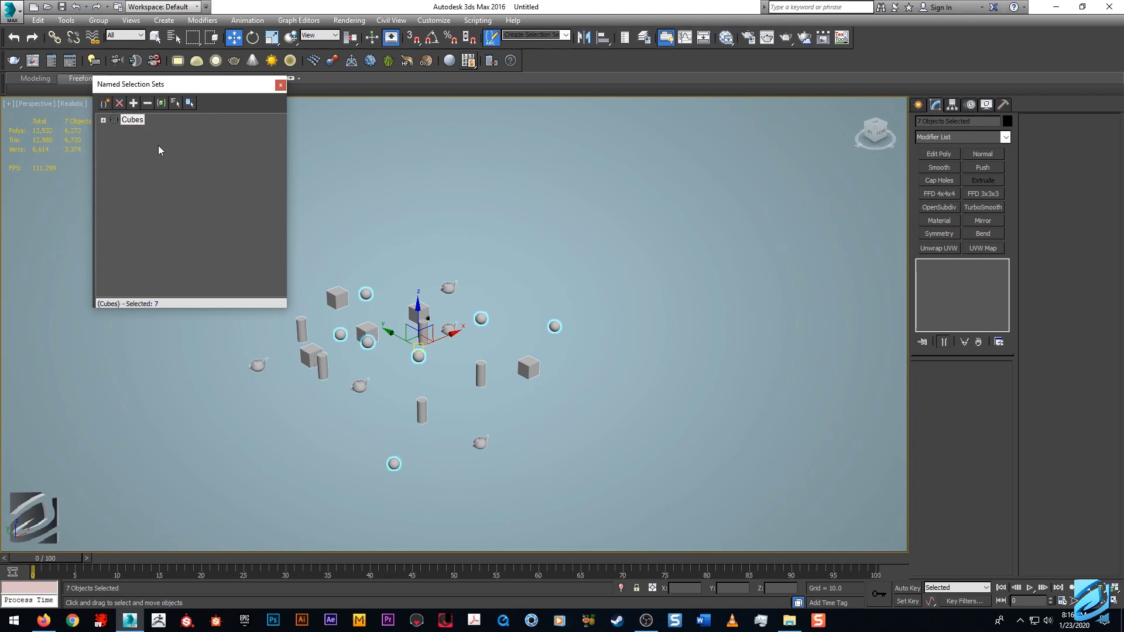
left_click(105, 103)
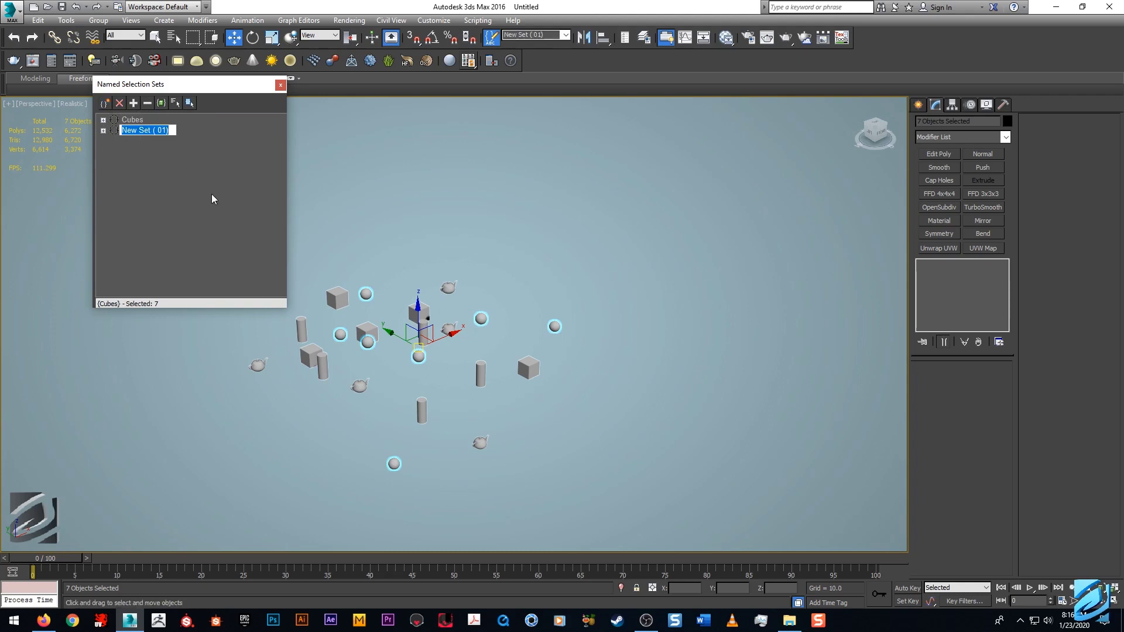
type("Spheres")
key("Return")
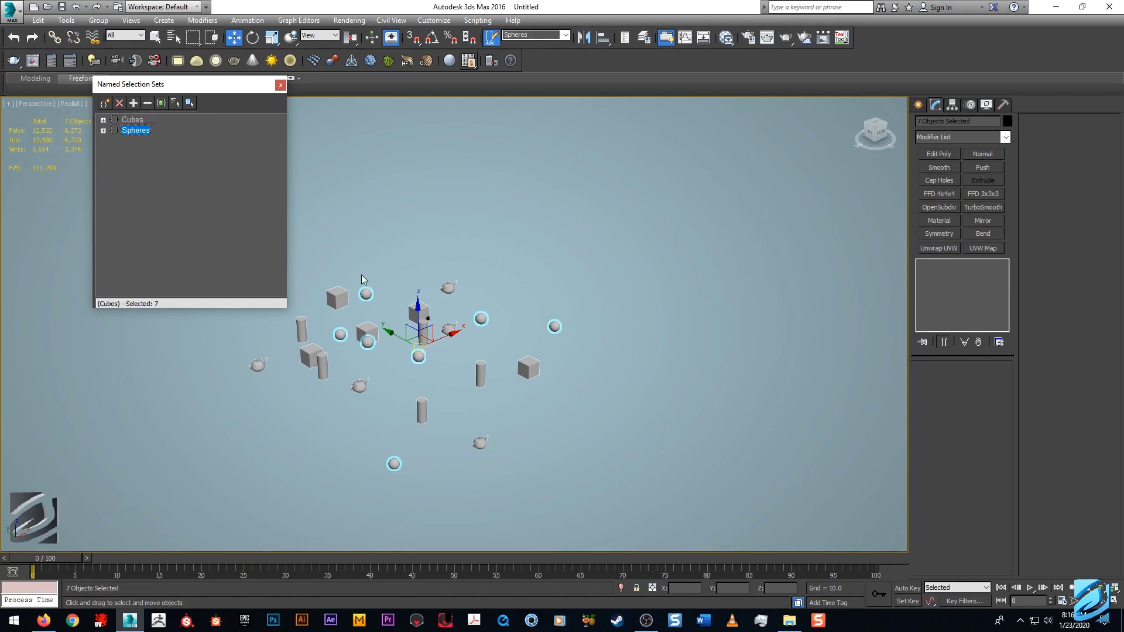
- Add Cylinder003 to the Spheres set and expand the set's member list
left_click(422, 334)
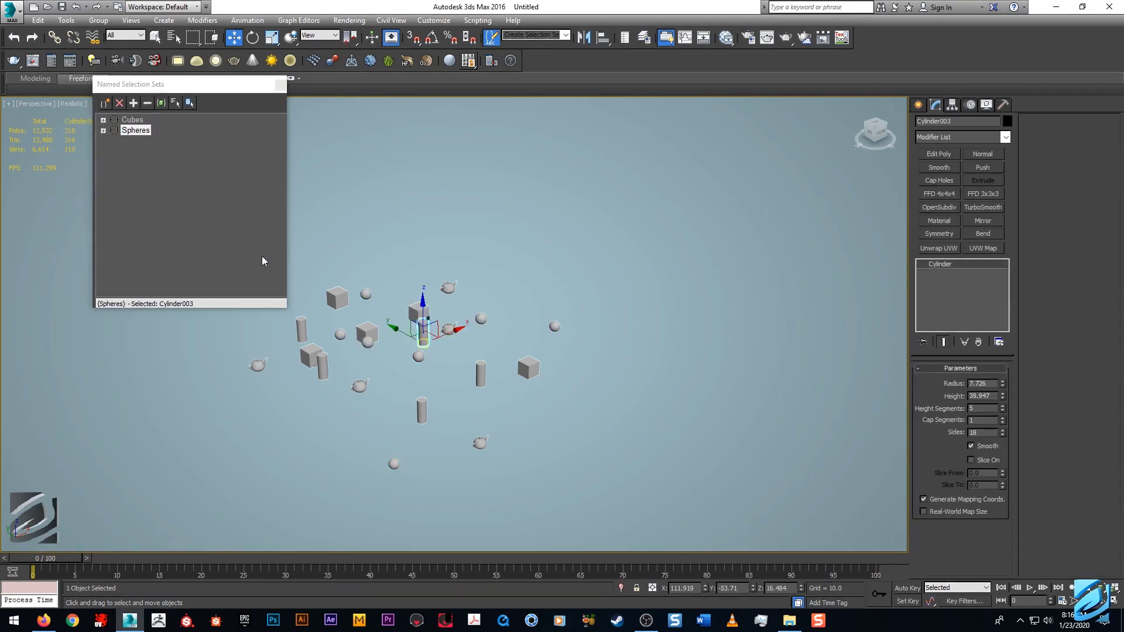
left_click(134, 103)
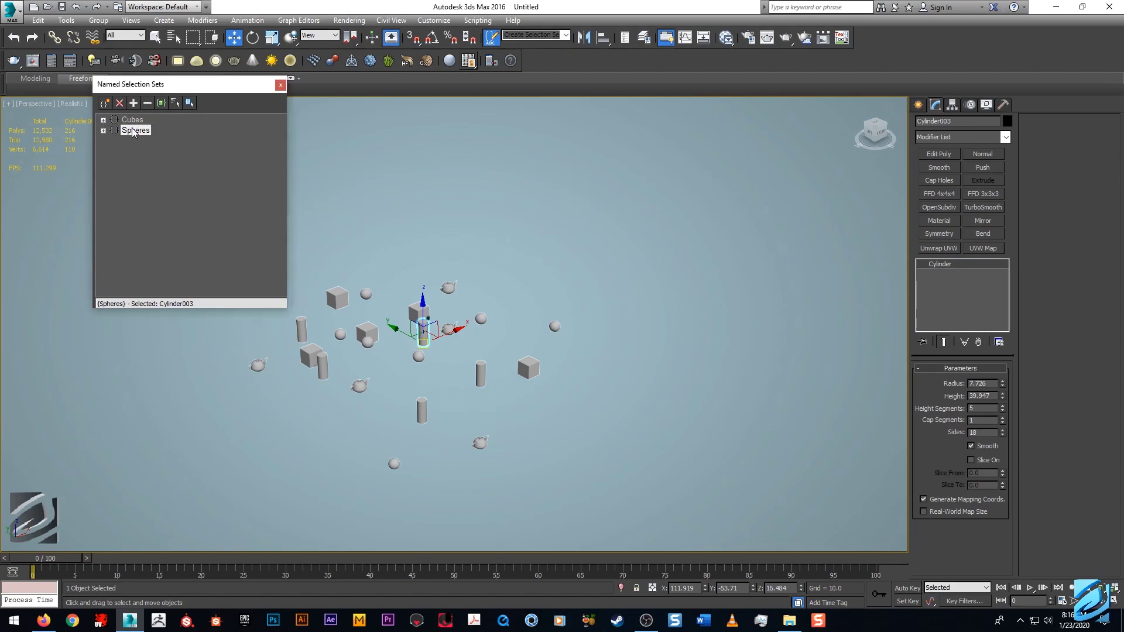
left_click(104, 130)
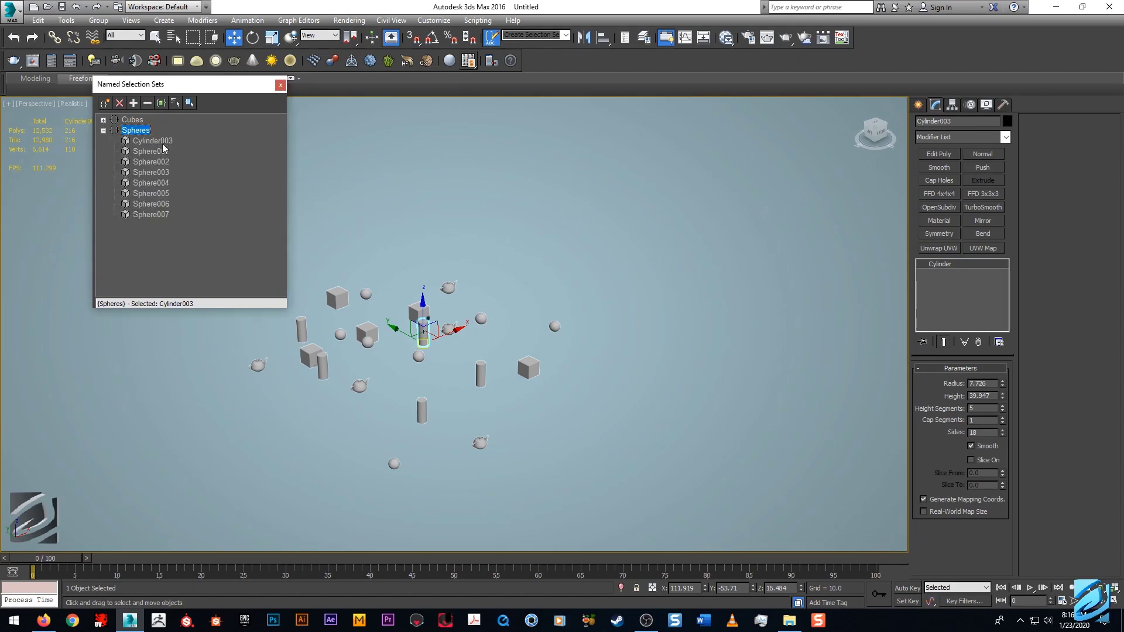
left_click(104, 131)
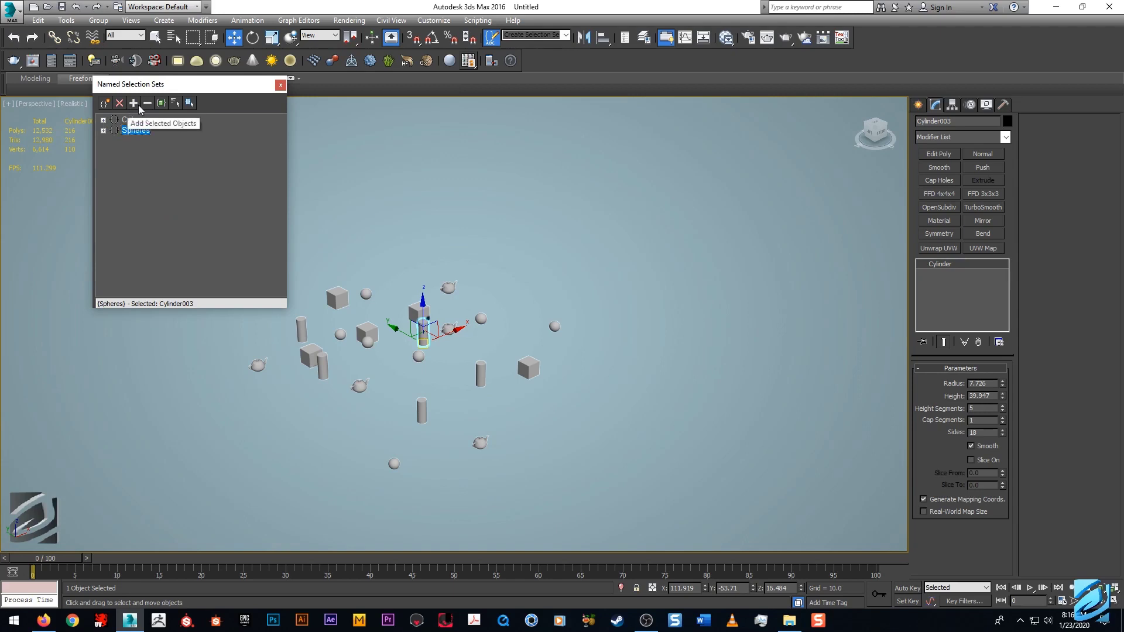
left_click(104, 131)
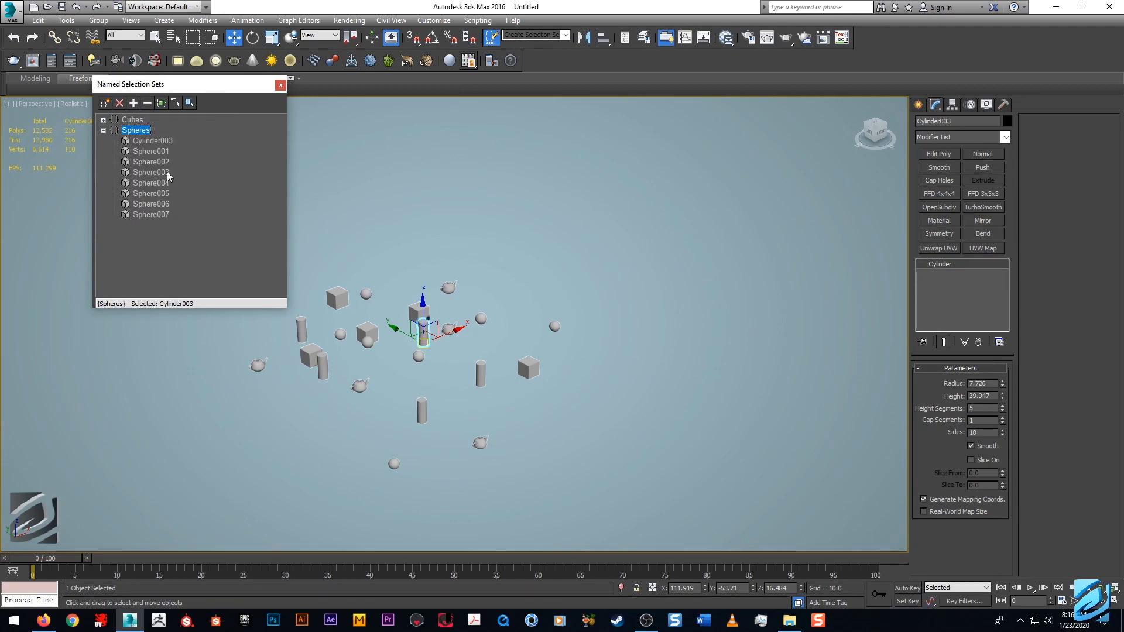
- Remove Sphere001 from the Spheres set
left_click(162, 152)
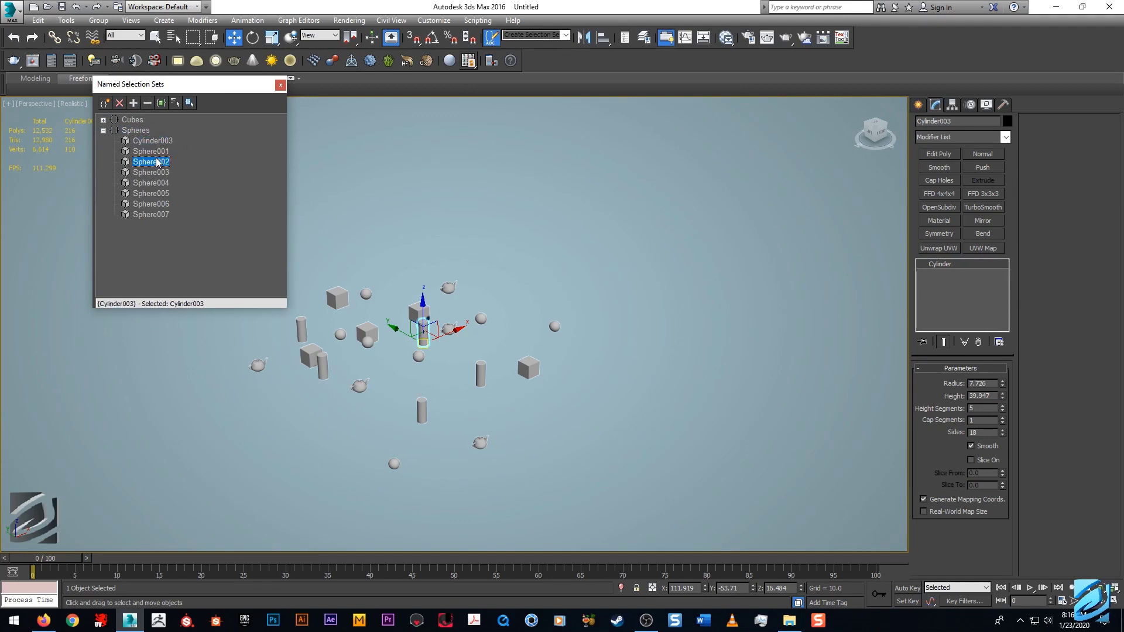
left_click(419, 357)
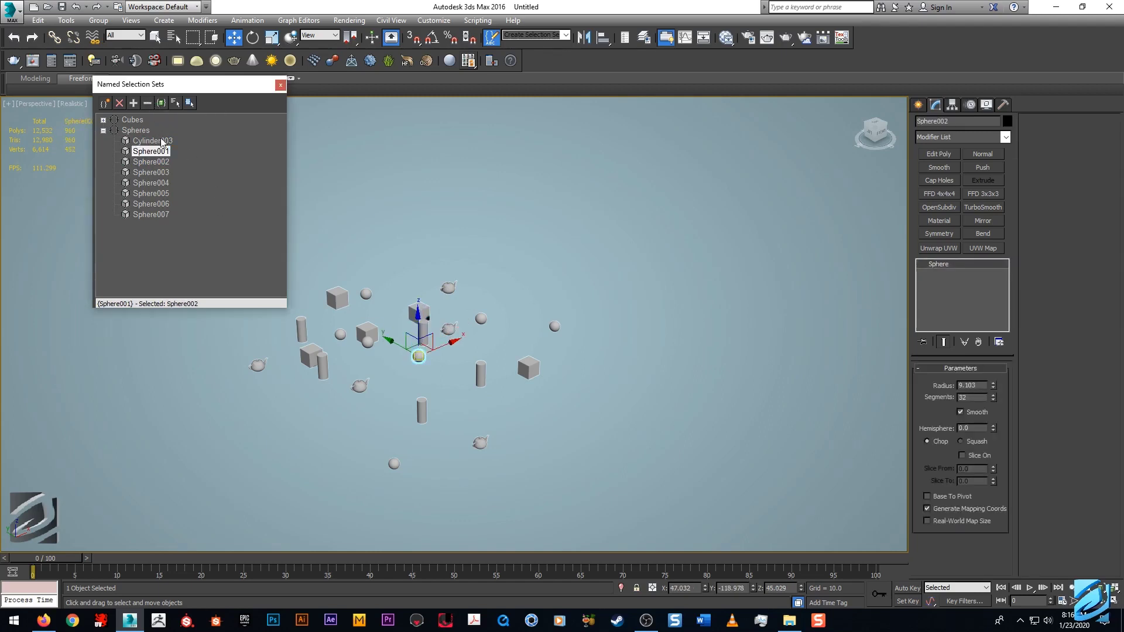
left_click(422, 350)
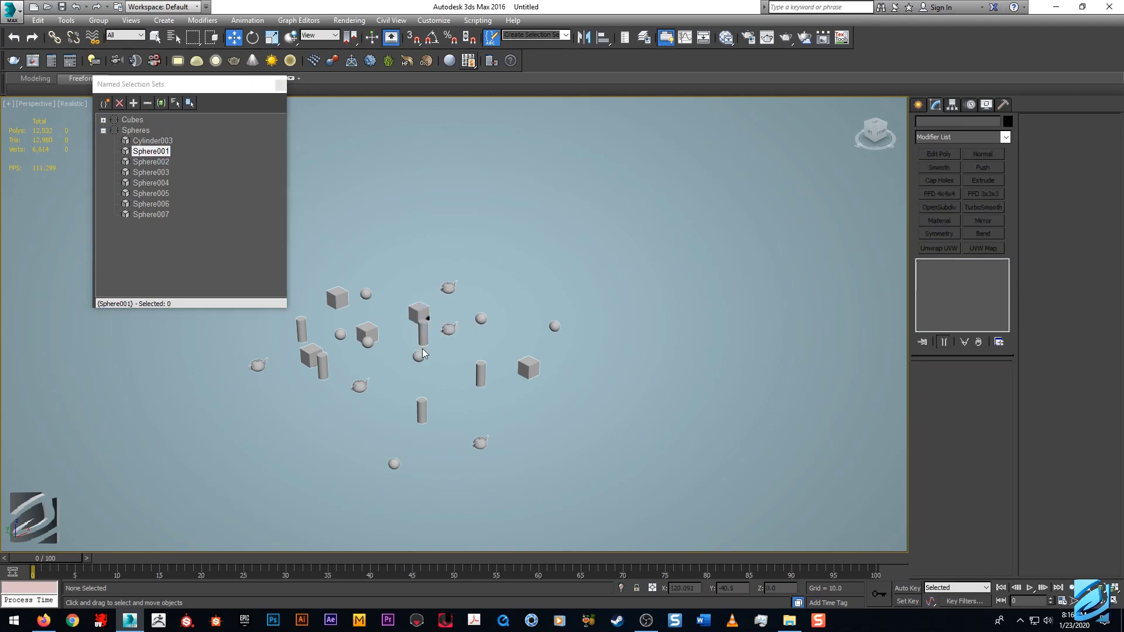
left_click(419, 355)
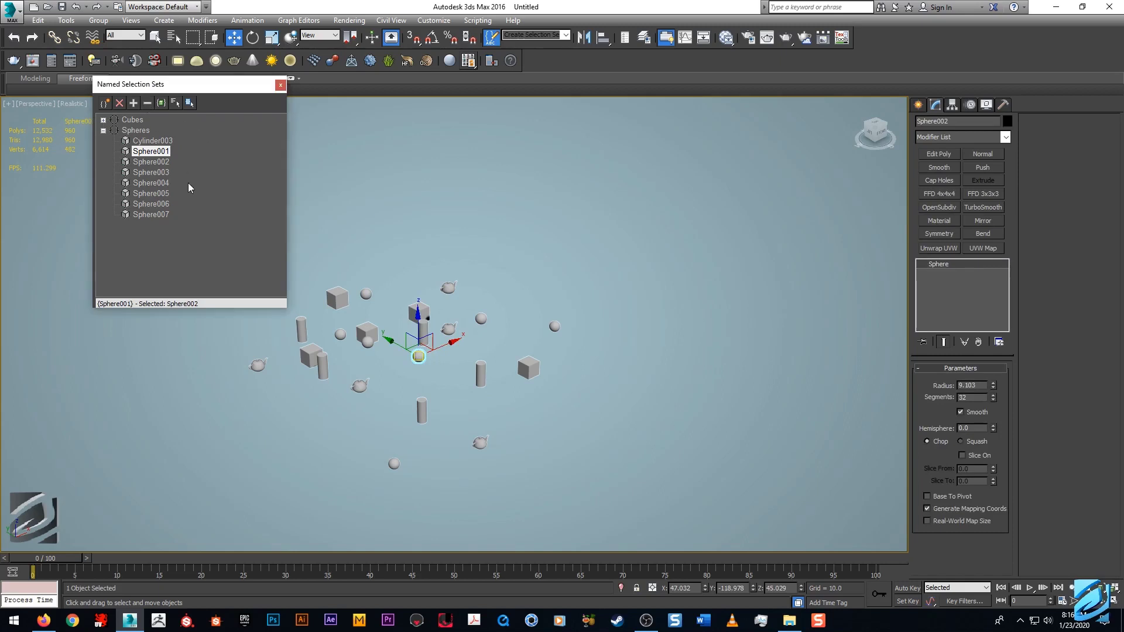
left_click(518, 303)
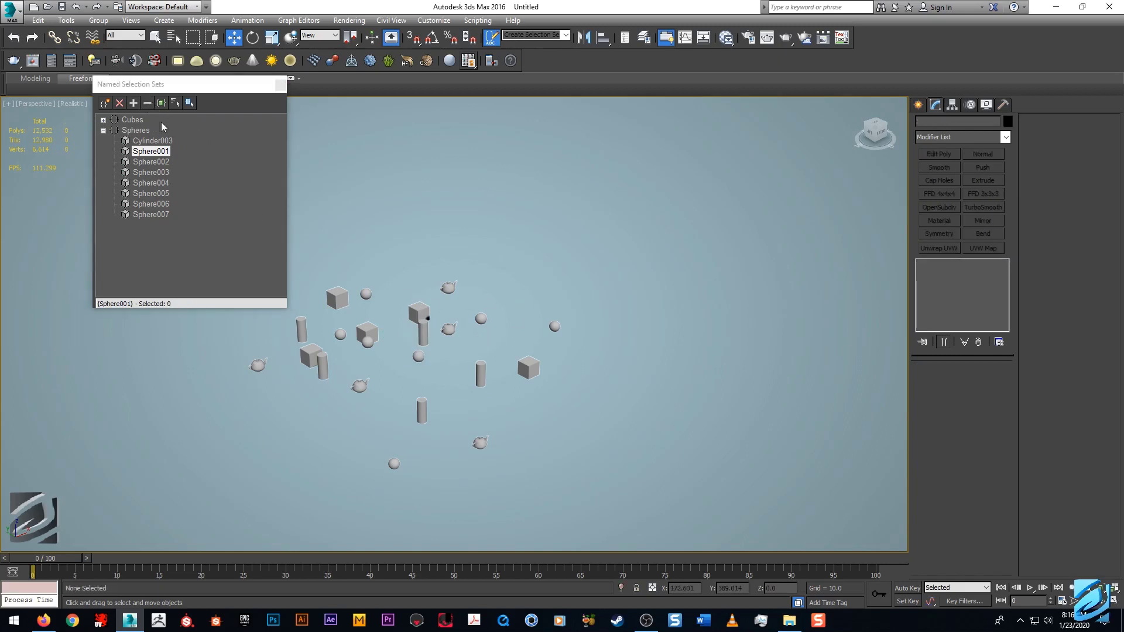
right_click(163, 151)
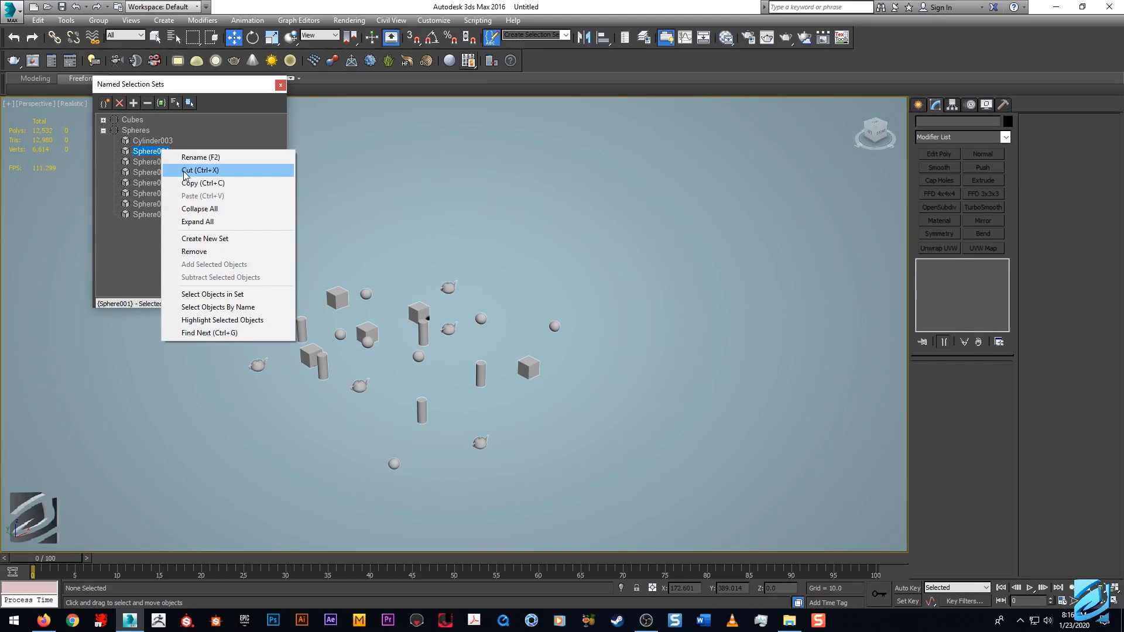
left_click(202, 251)
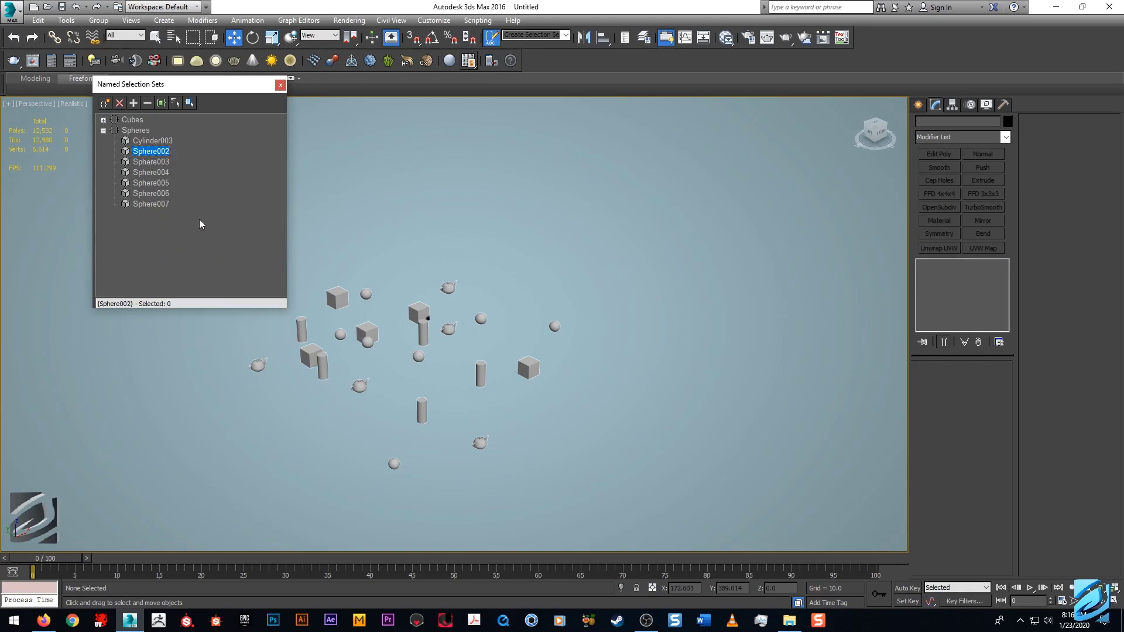
right_click(160, 151)
left_click(196, 139)
- Check the Cubes and Spheres members, then reselect the five boxes via Cubes in the toolbar list
left_click(165, 106)
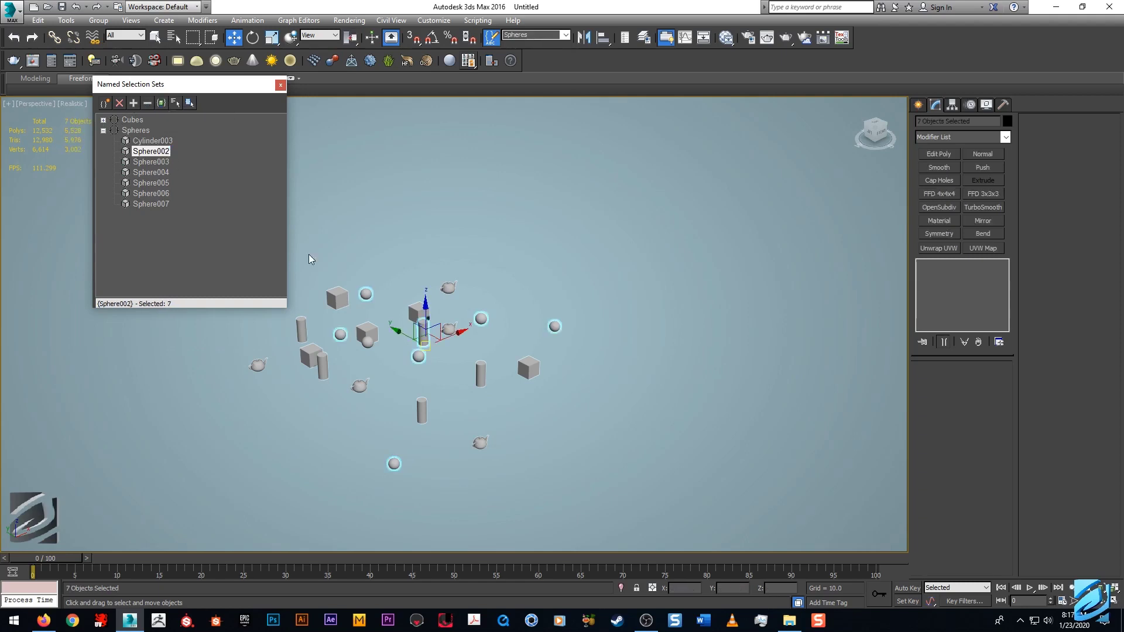
left_click(134, 130)
double_click(132, 130)
left_click(103, 119)
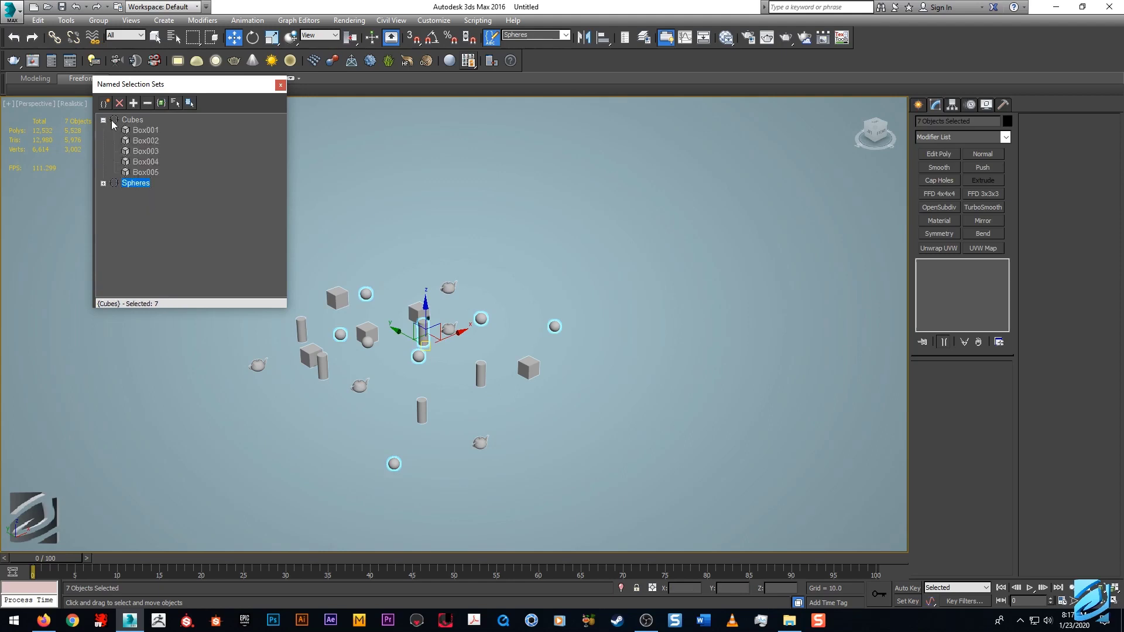
left_click(131, 119)
left_click(103, 120)
left_click(140, 130)
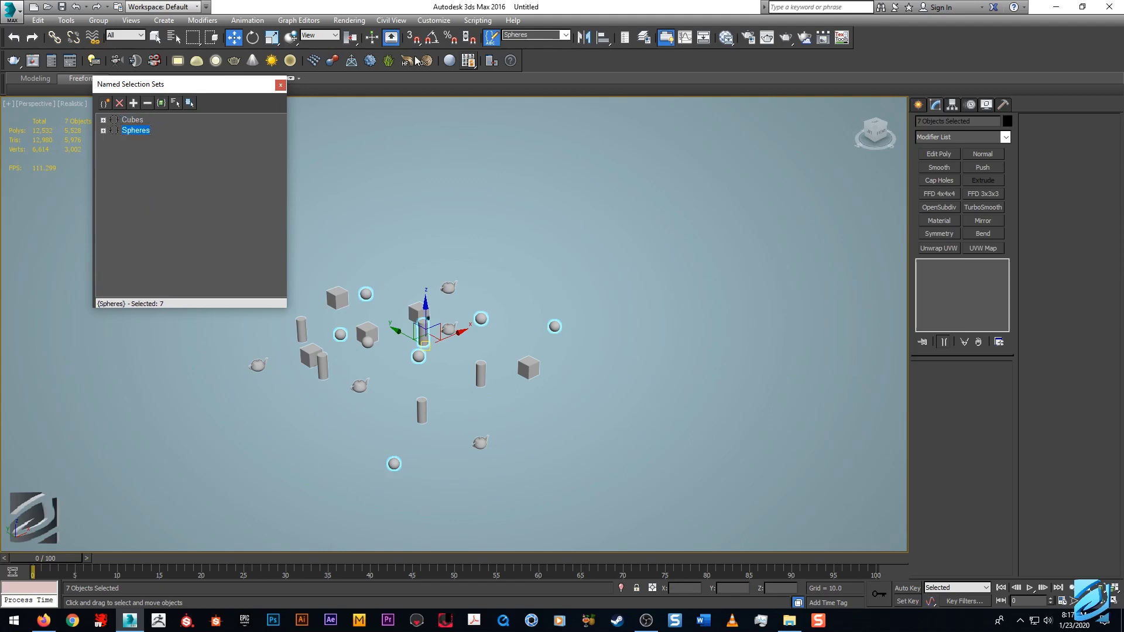
left_click(565, 35)
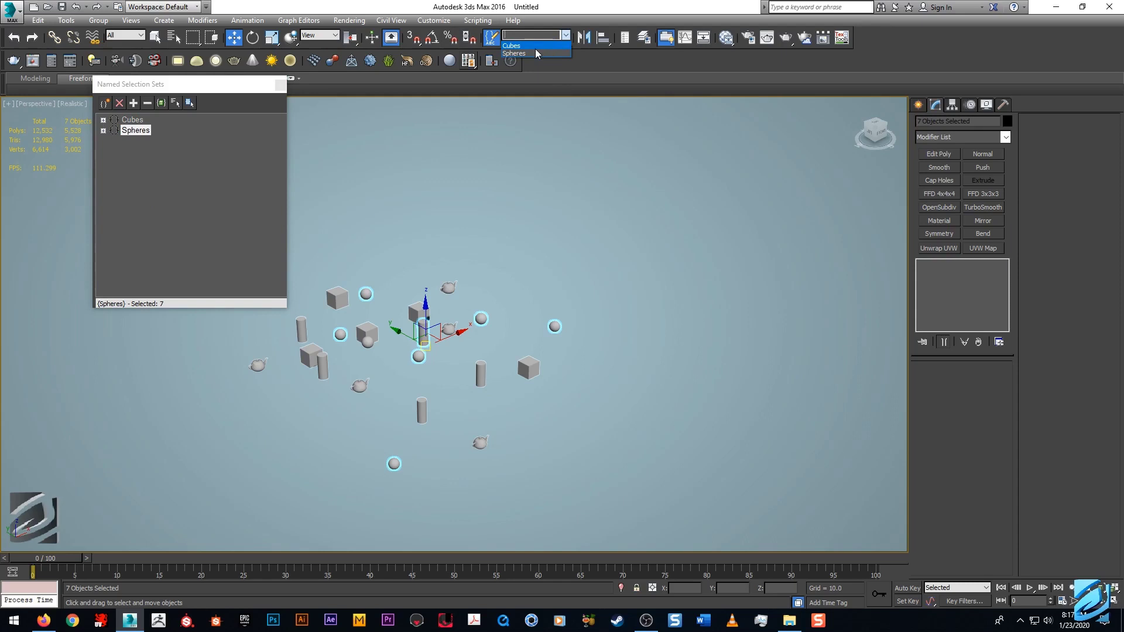
left_click(533, 45)
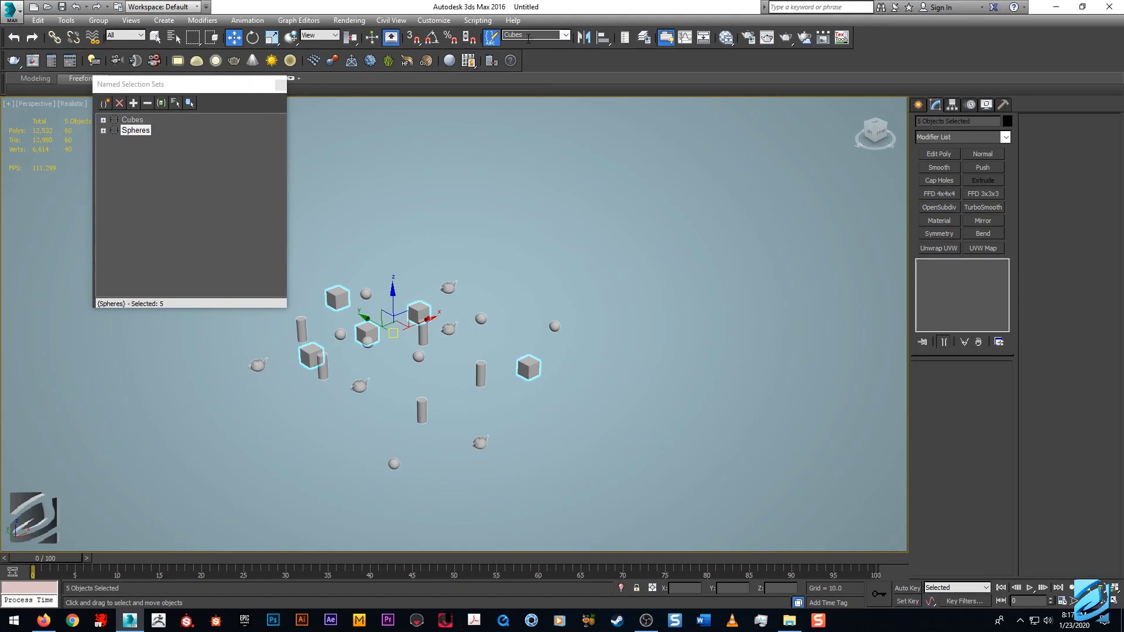
- Open the Select Objects by Name list and cancel it without changing the selection
left_click(174, 104)
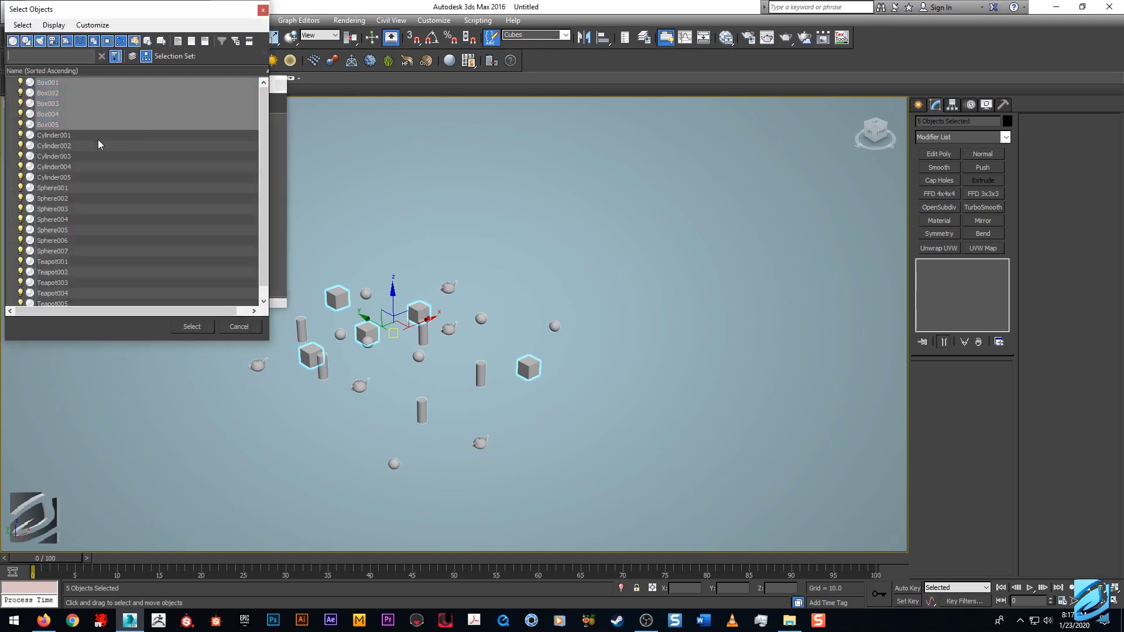
left_click_drag(99, 10, 186, 30)
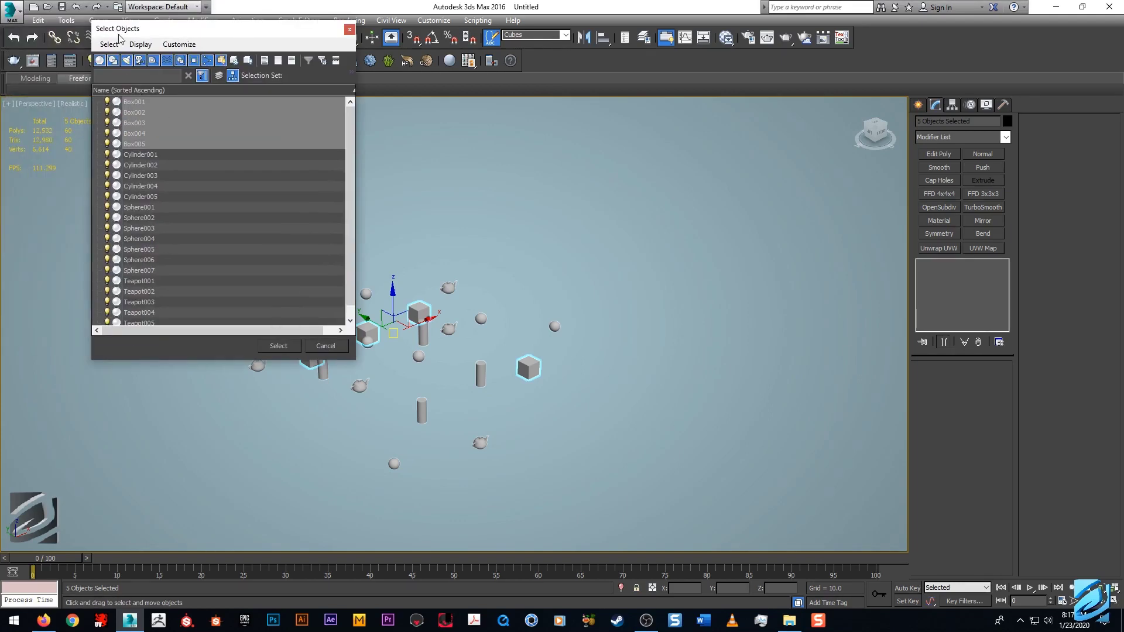
left_click(349, 29)
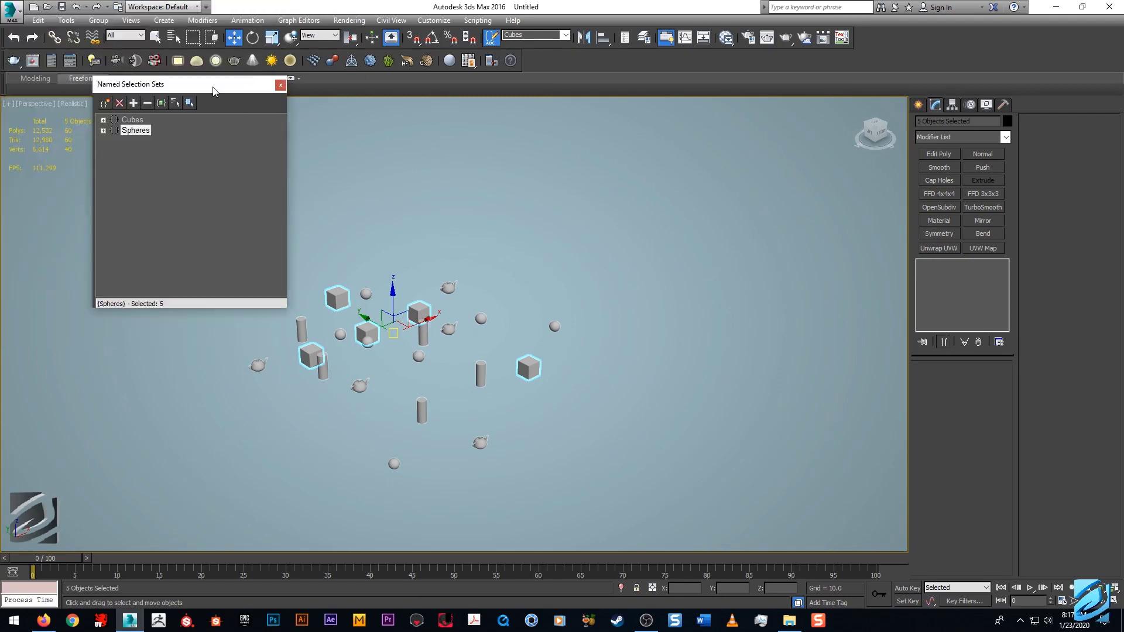
- Highlight which set holds the selected cubes, then close the Named Selection Sets window
left_click_drag(214, 91, 208, 95)
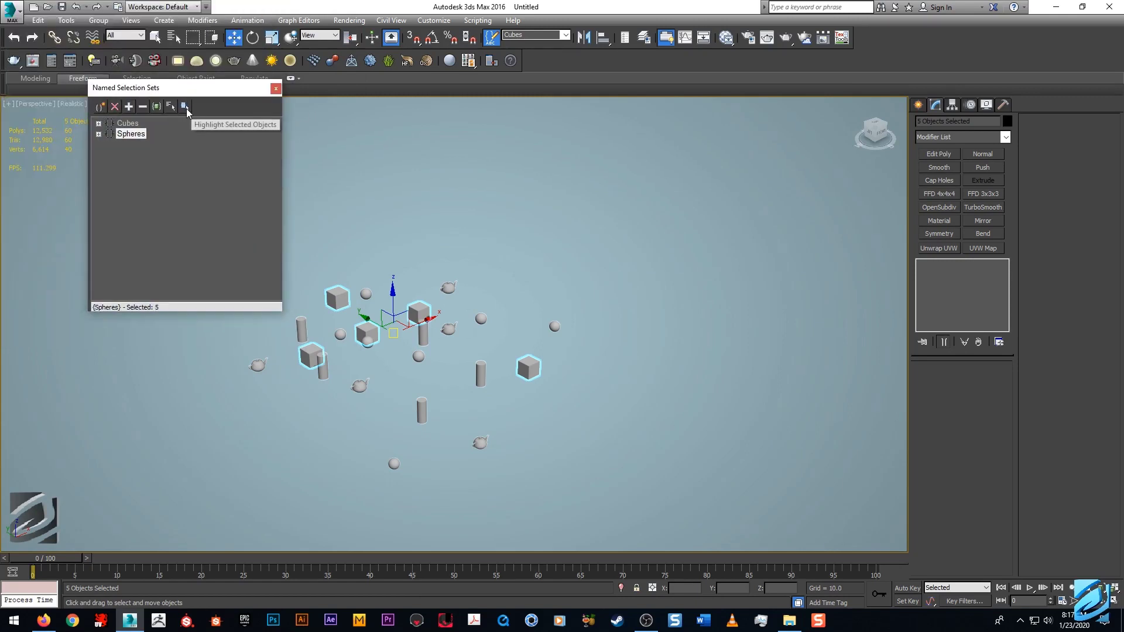
left_click(186, 110)
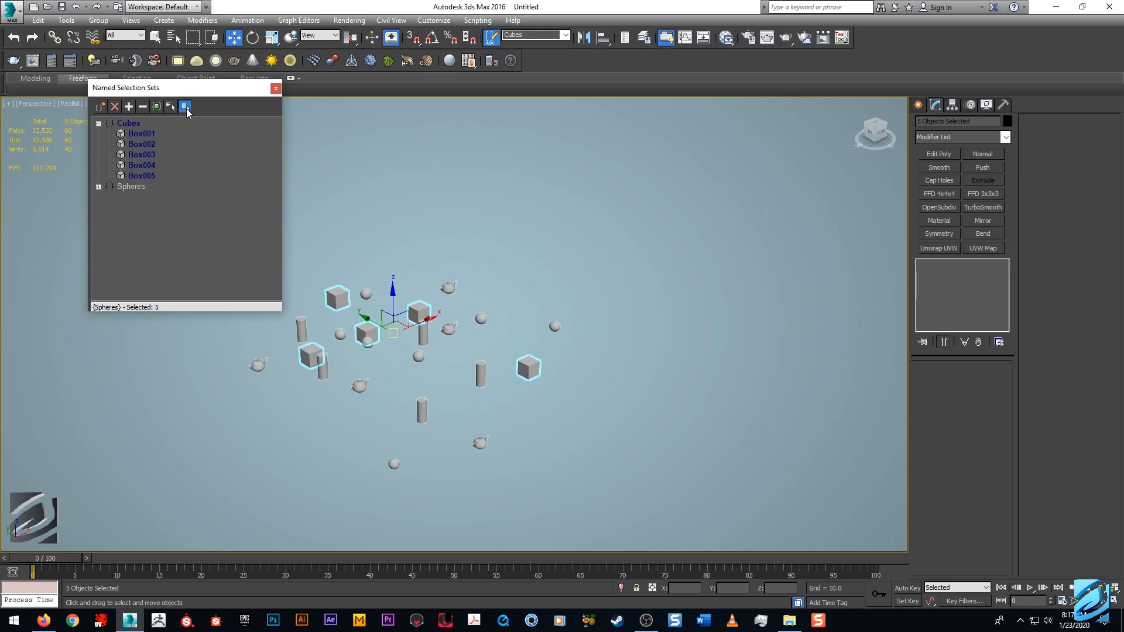
left_click(120, 124)
left_click(99, 123)
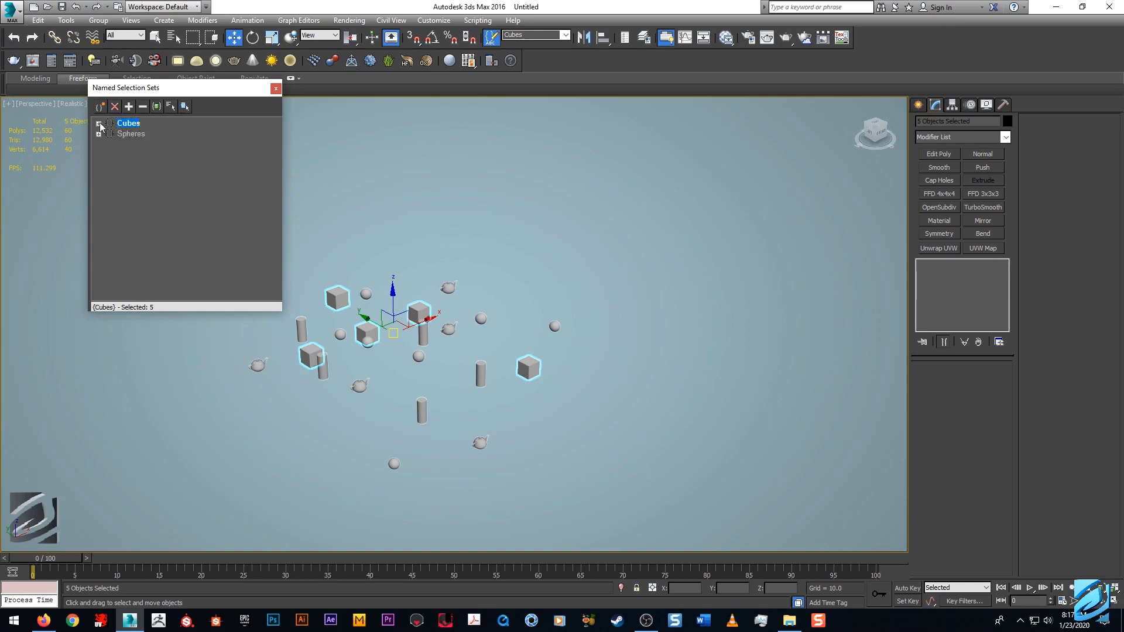
left_click(185, 107)
double_click(140, 124)
left_click(98, 124)
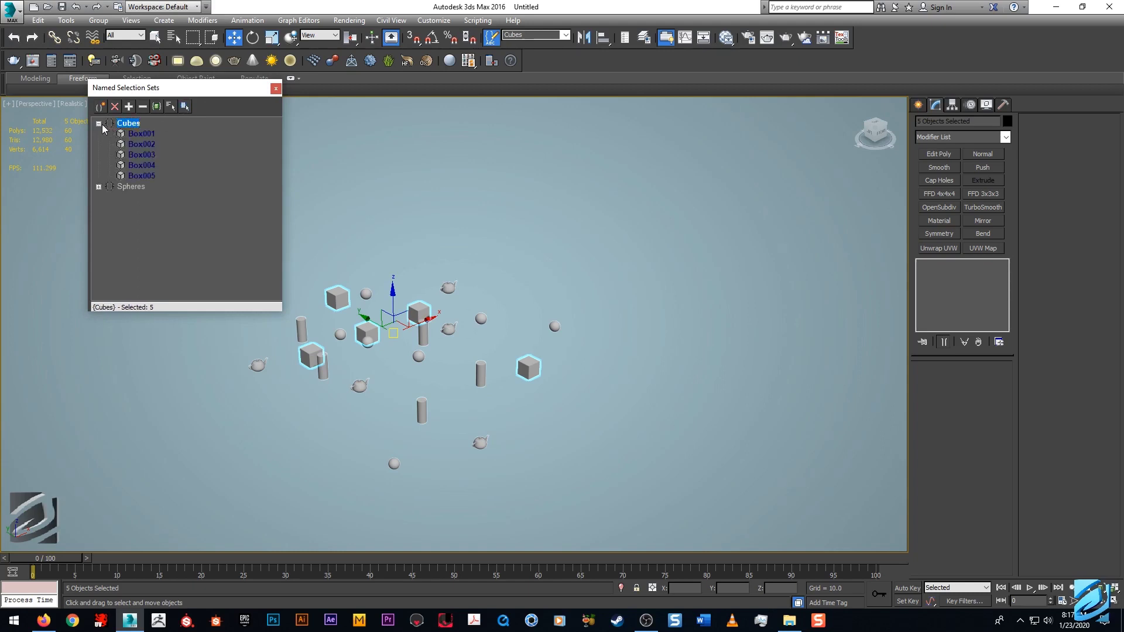
left_click(99, 124)
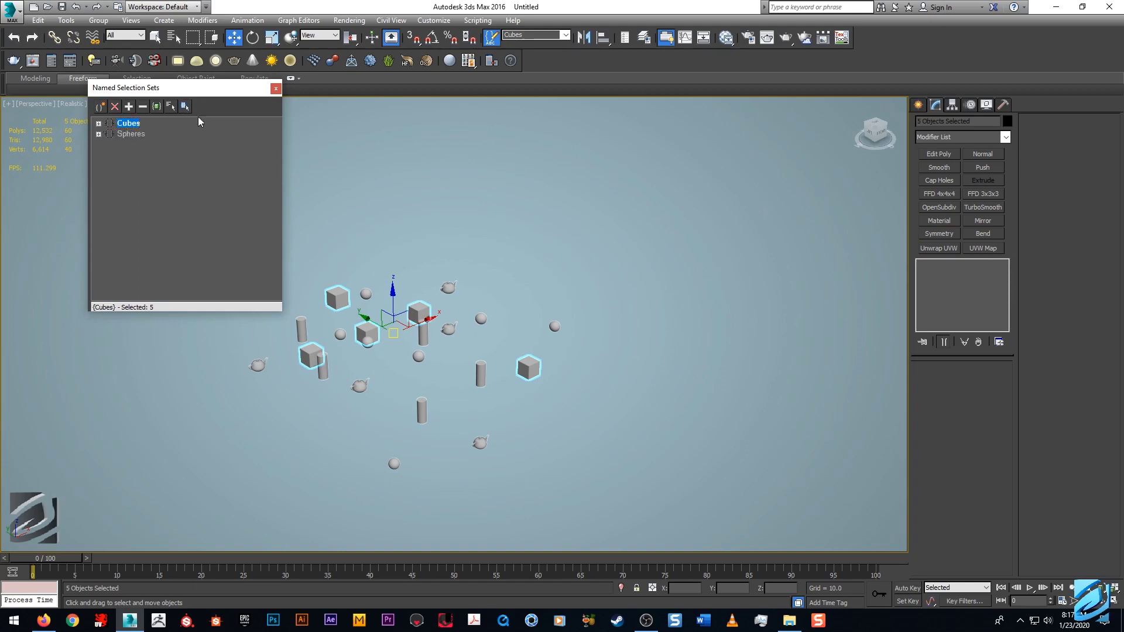
left_click(275, 90)
- Select all five teapots in the scene together
middle_click_drag(365, 390, 332, 357)
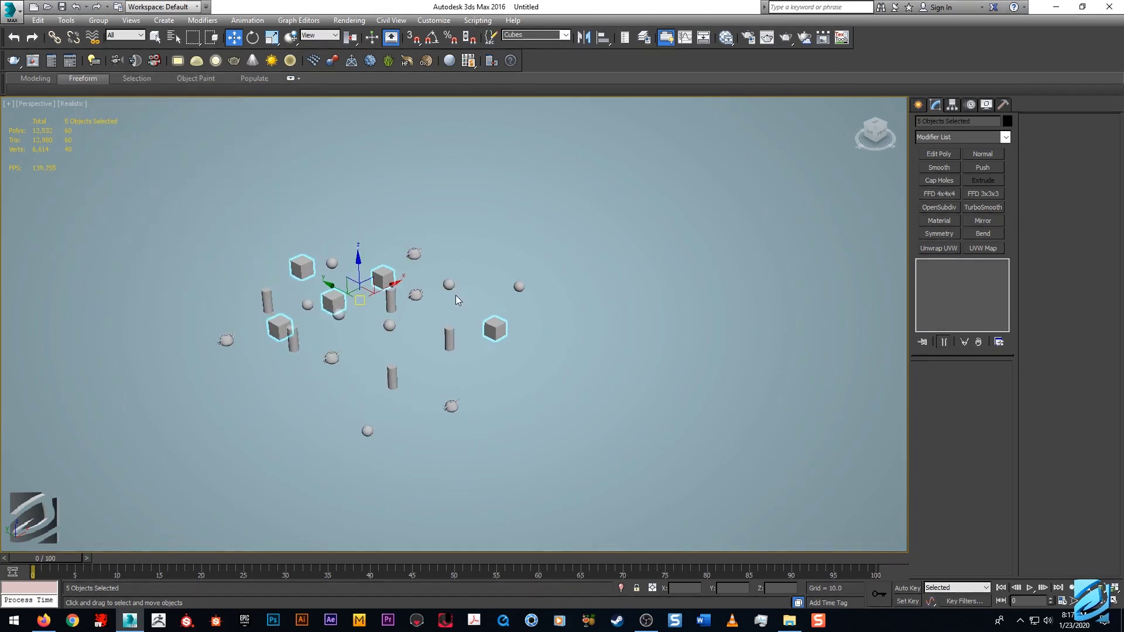
left_click(332, 357)
left_click(226, 339, "ctrl")
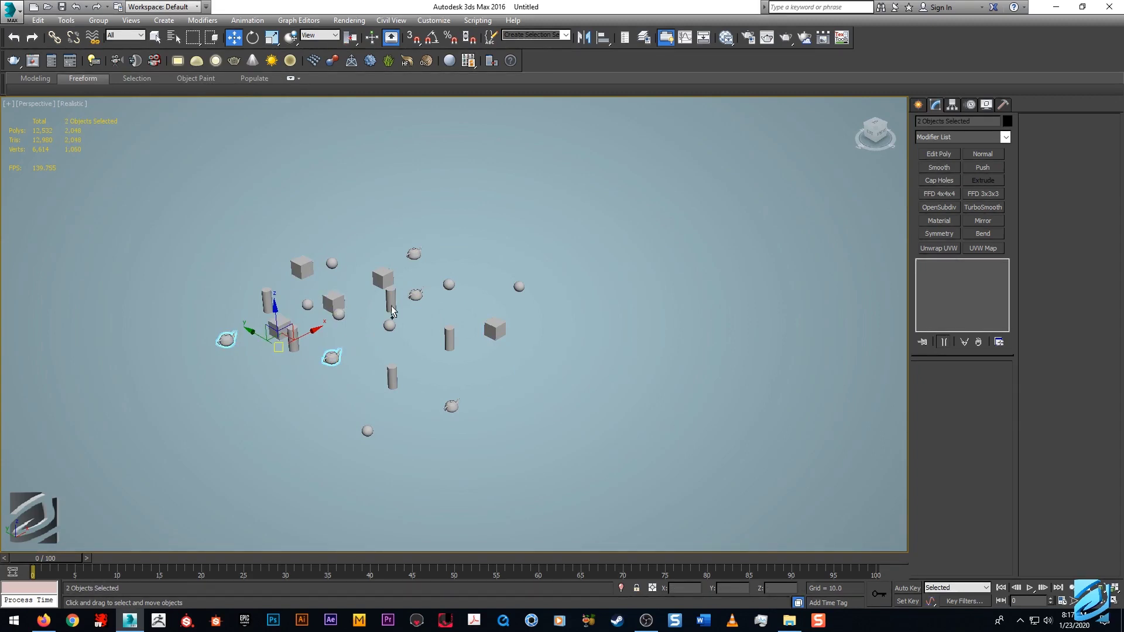
left_click(417, 293, "ctrl")
left_click(413, 253, "ctrl")
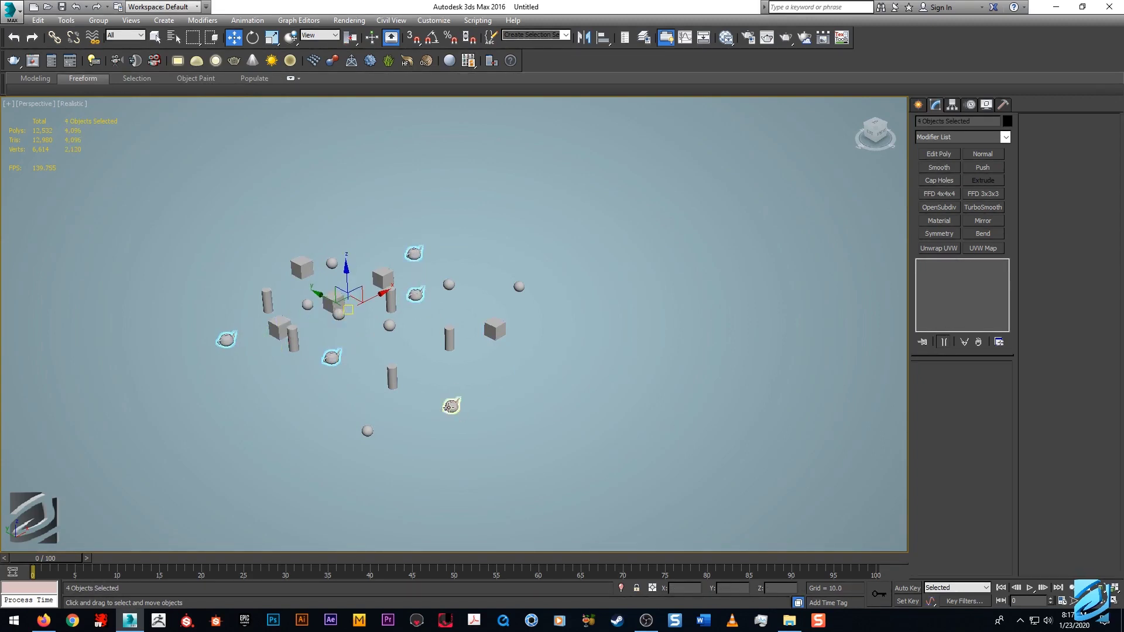
left_click(452, 406, "ctrl")
- Save the teapot selection as the named set Teapots
middle_click_drag(442, 344, 437, 335, "alt")
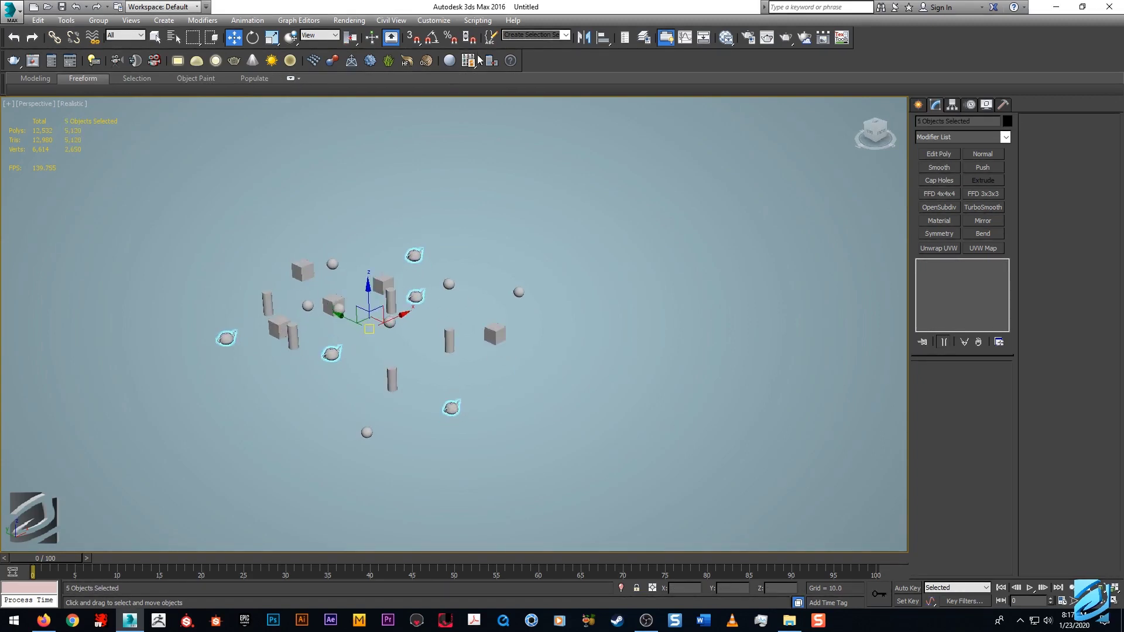
left_click(529, 35)
middle_click_drag(530, 223, 521, 255, "alt")
- Select Sphere004 and isolate it as the only visible object
key("q")
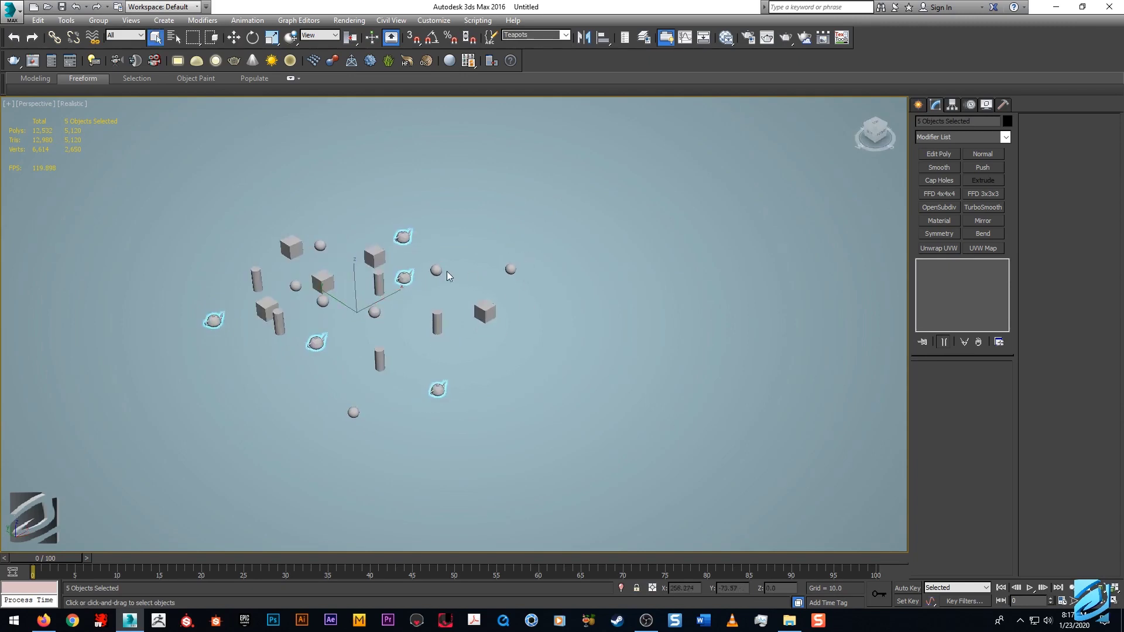
scroll(427, 267, "up", 3)
left_click(267, 235)
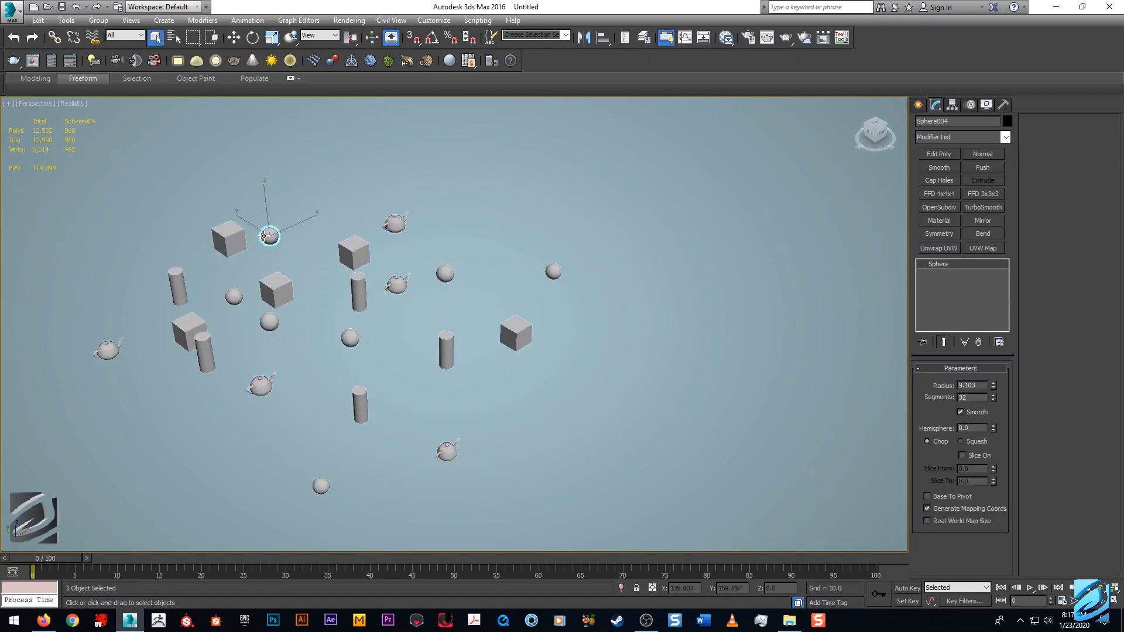
left_click(621, 588)
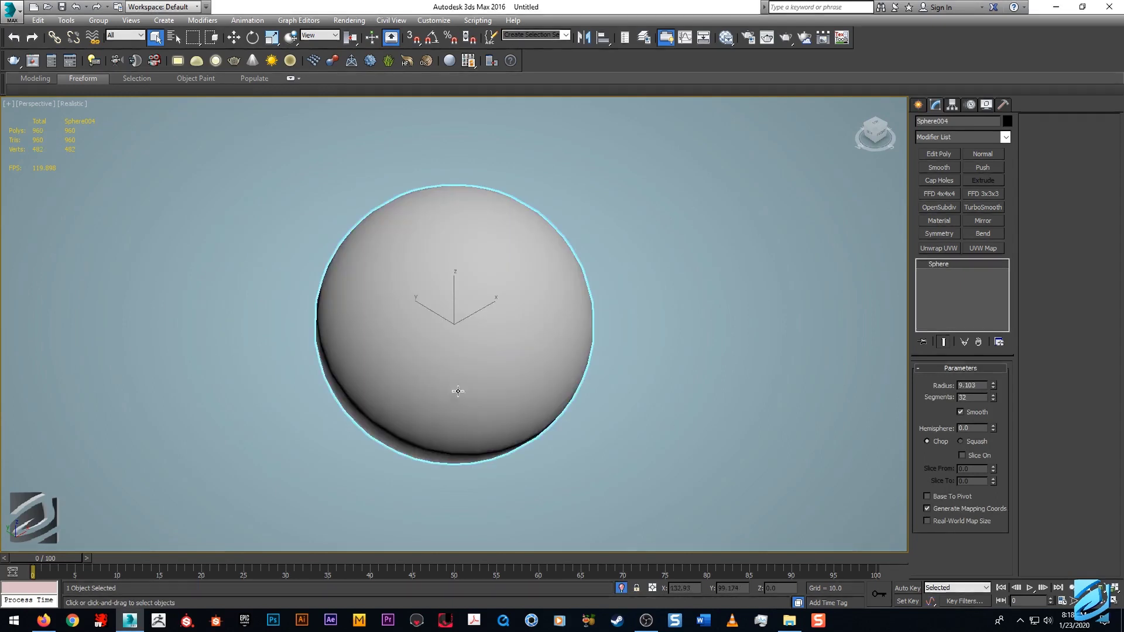
scroll(460, 389, "down", 2)
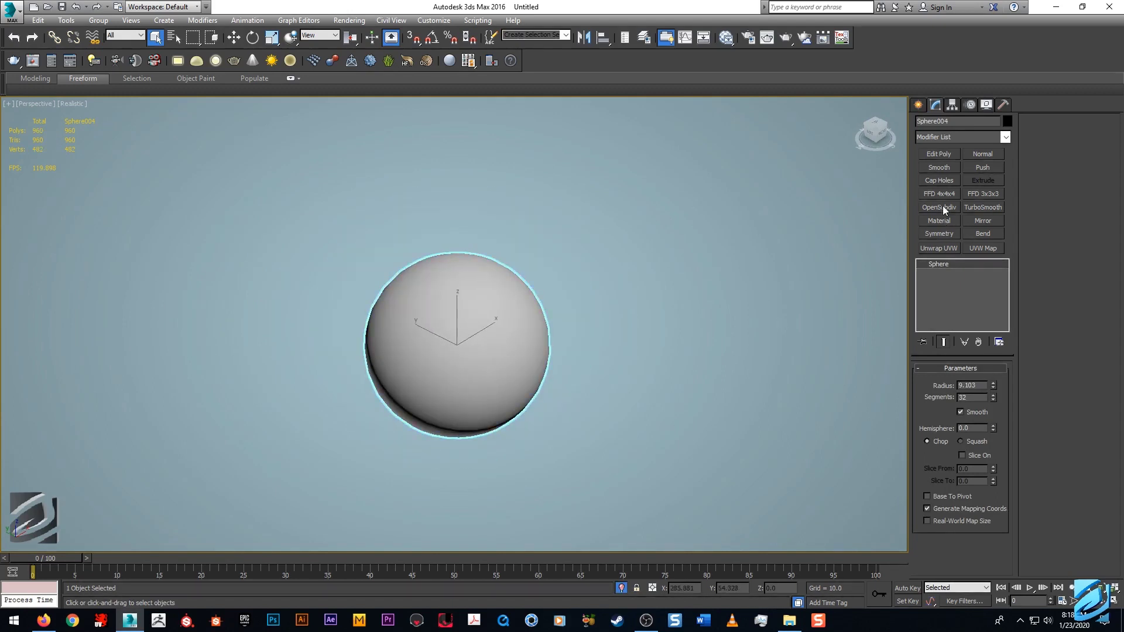
- Add an Edit Poly modifier, show edged faces, and switch to Polygon level
left_click(938, 155)
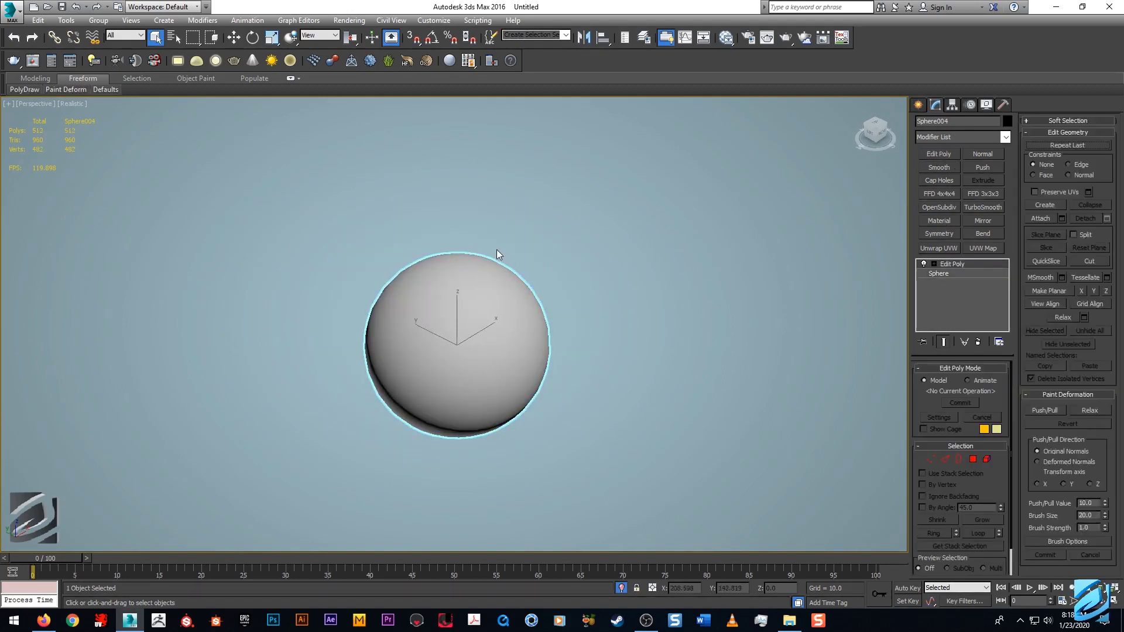
middle_click_drag(582, 279, 532, 241)
key("F4")
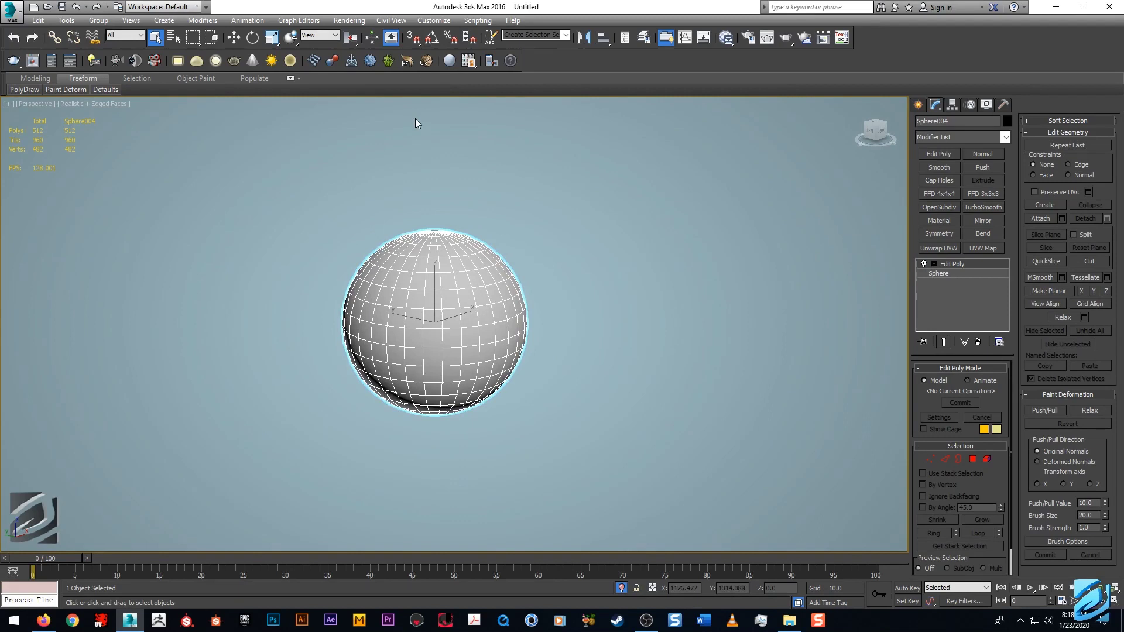
middle_click_drag(463, 246, 456, 225)
key("4")
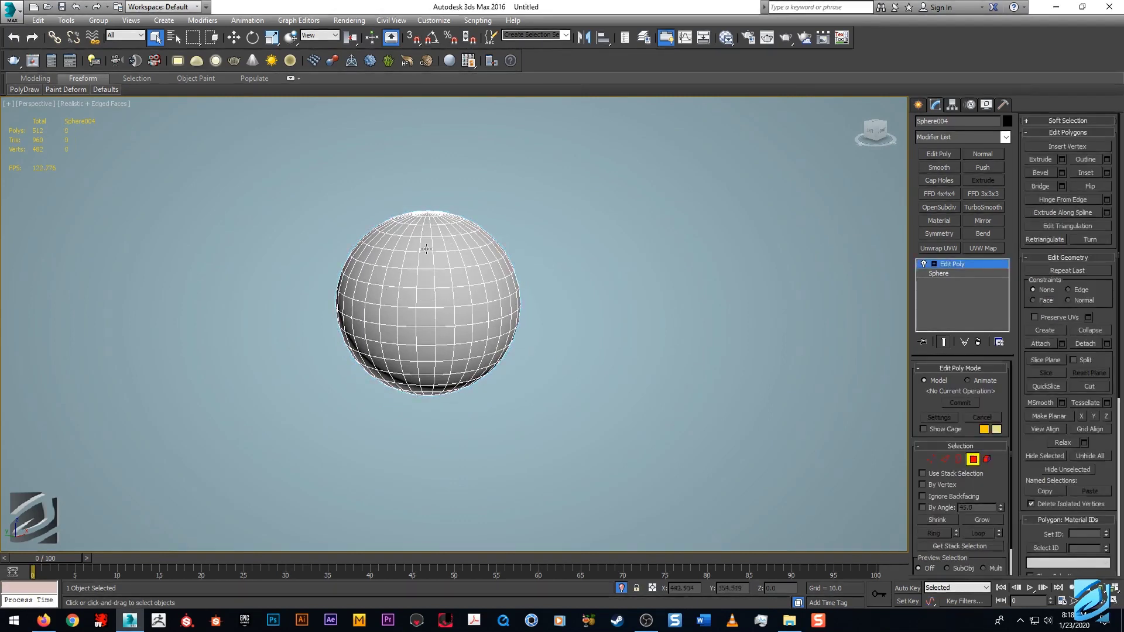
- Select seventeen scattered polygons across the sphere's surface
left_click(410, 259)
left_click(423, 243, "ctrl")
left_click(426, 260, "ctrl")
left_click(426, 297, "ctrl")
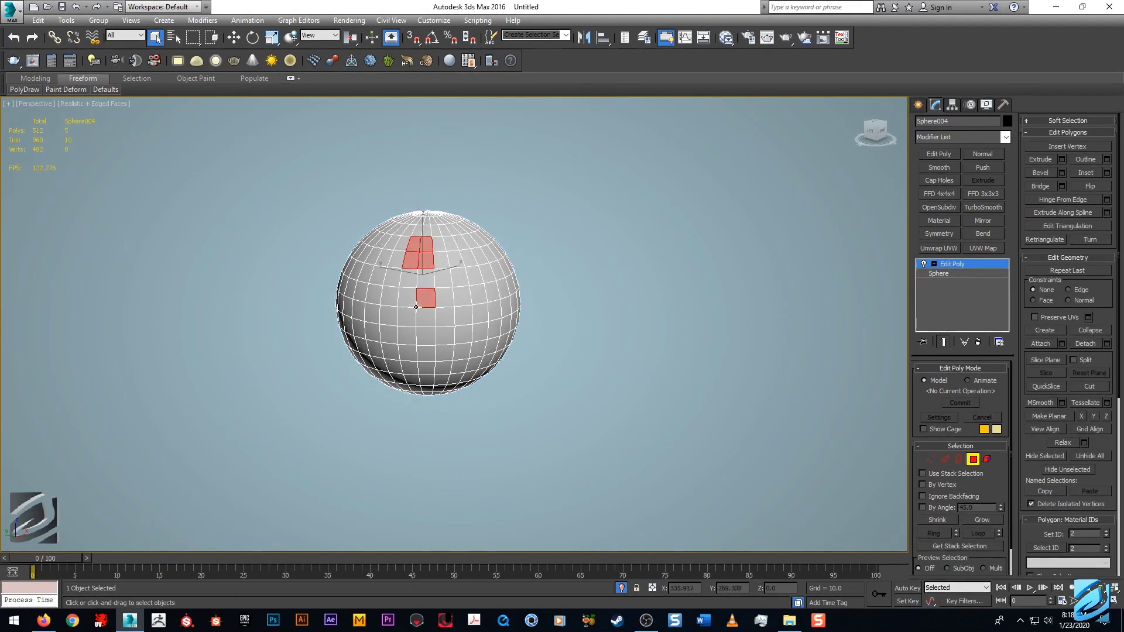
left_click(372, 313, "ctrl")
left_click(375, 349, "ctrl")
left_click(425, 353, "ctrl")
left_click(464, 316, "ctrl")
left_click(502, 287, "ctrl")
left_click(482, 246, "ctrl")
middle_click_drag(470, 244, 382, 274, "alt")
left_click(509, 324, "ctrl")
left_click(509, 325, "alt")
scroll(461, 330, "down", 3)
scroll(494, 309, "up", 2)
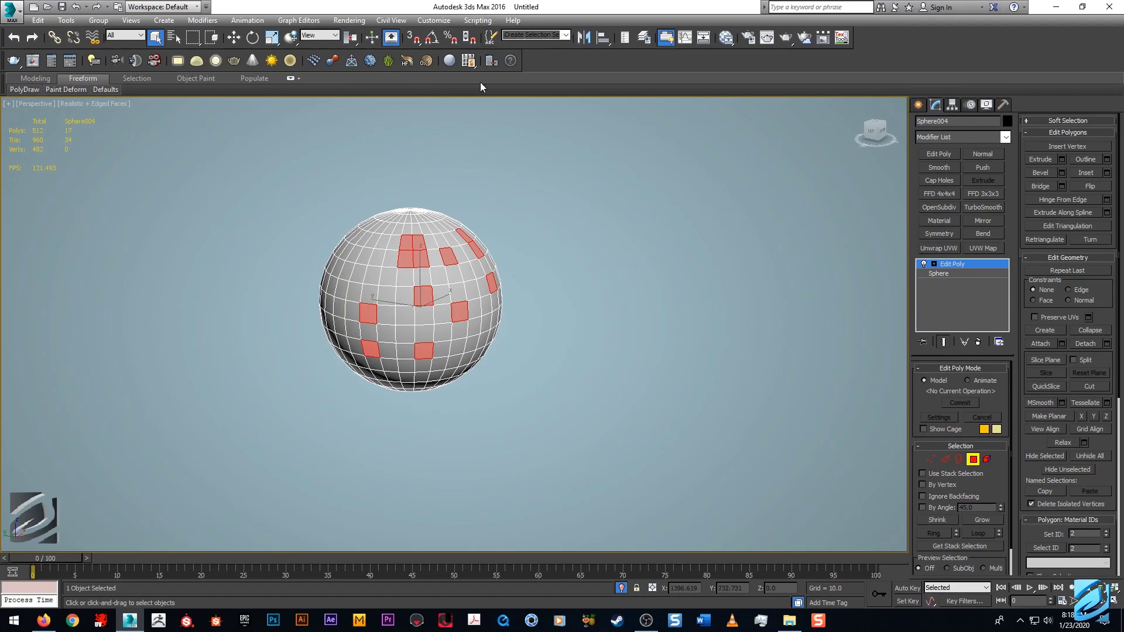
- Save the seventeen selected polygons as the named set 'Polygons'
left_click(567, 36)
left_click(493, 37)
left_click_drag(541, 187, 122, 150)
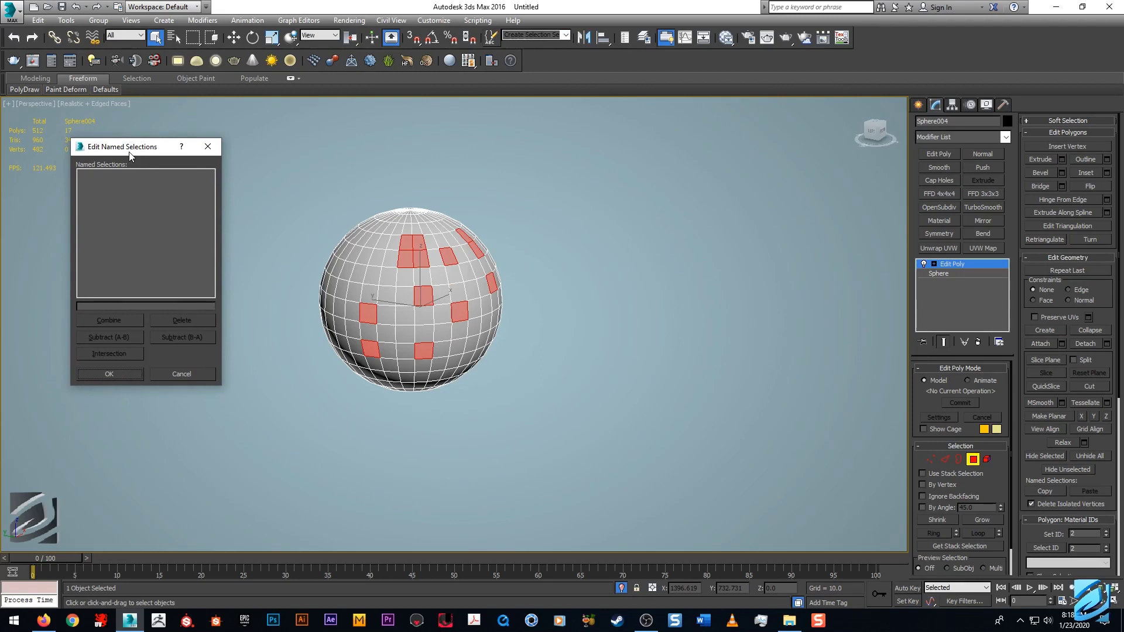
left_click(207, 146)
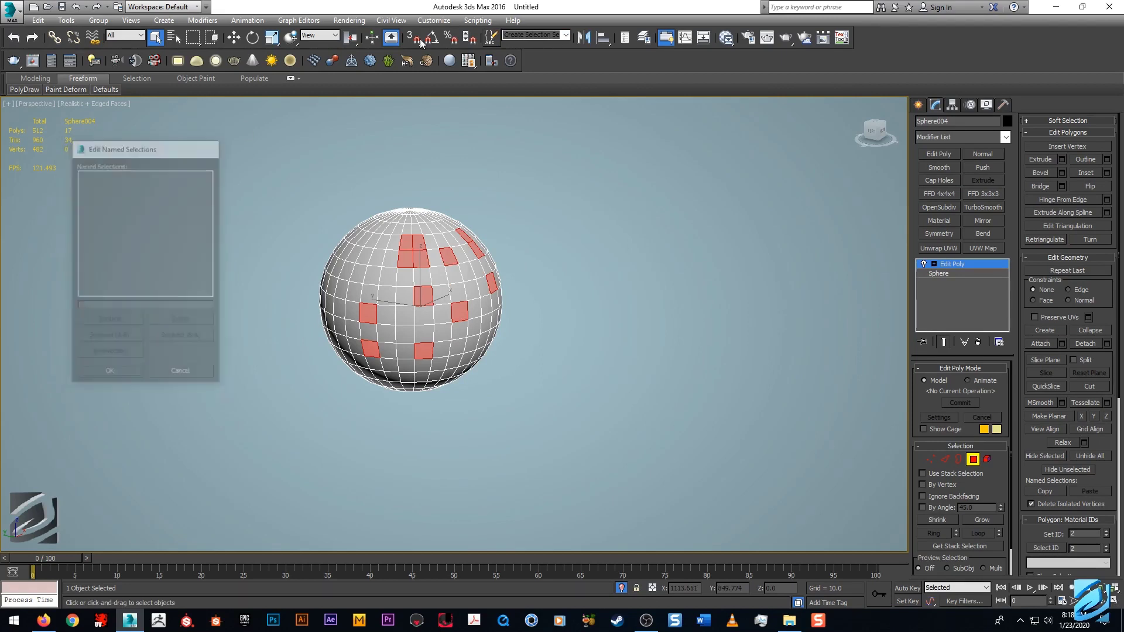
left_click(534, 35)
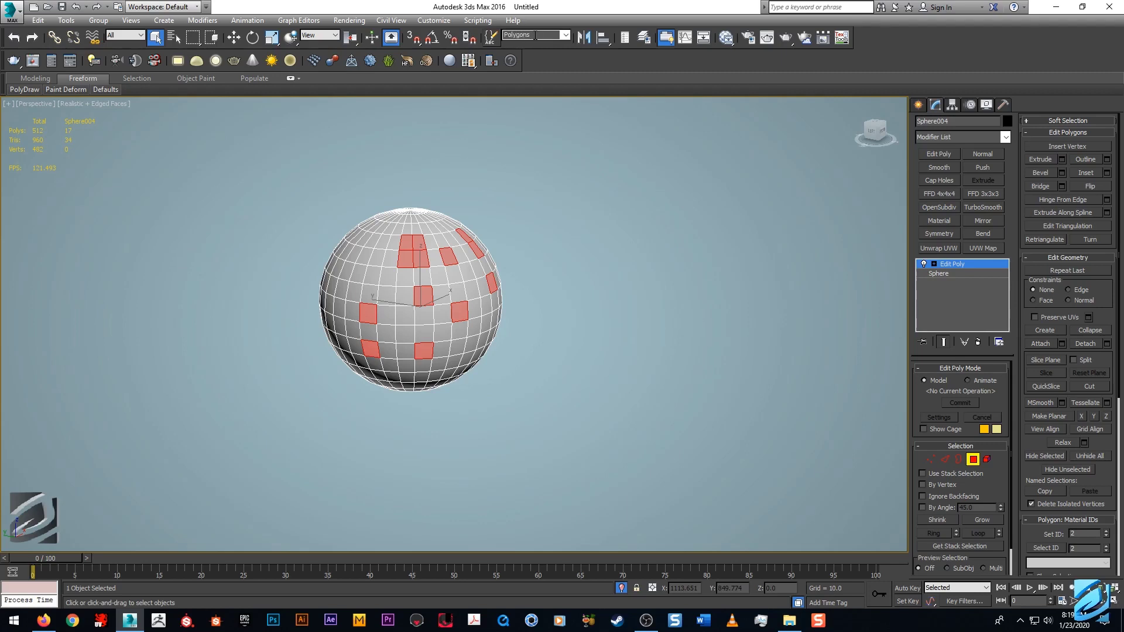
left_click(492, 41)
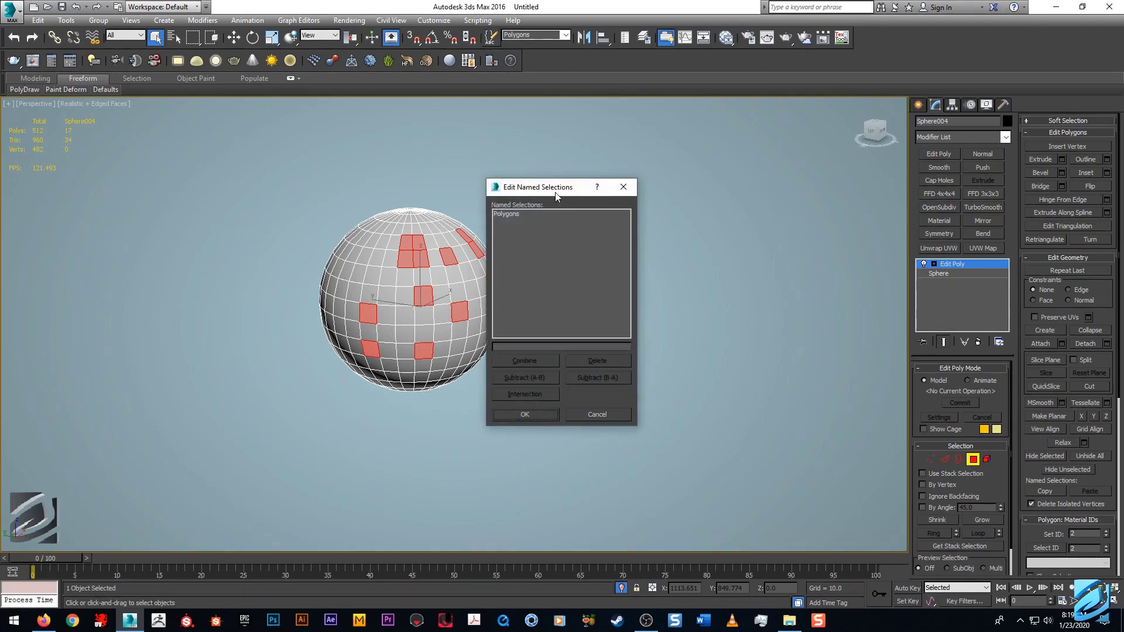
left_click_drag(556, 193, 435, 175)
left_click(392, 197)
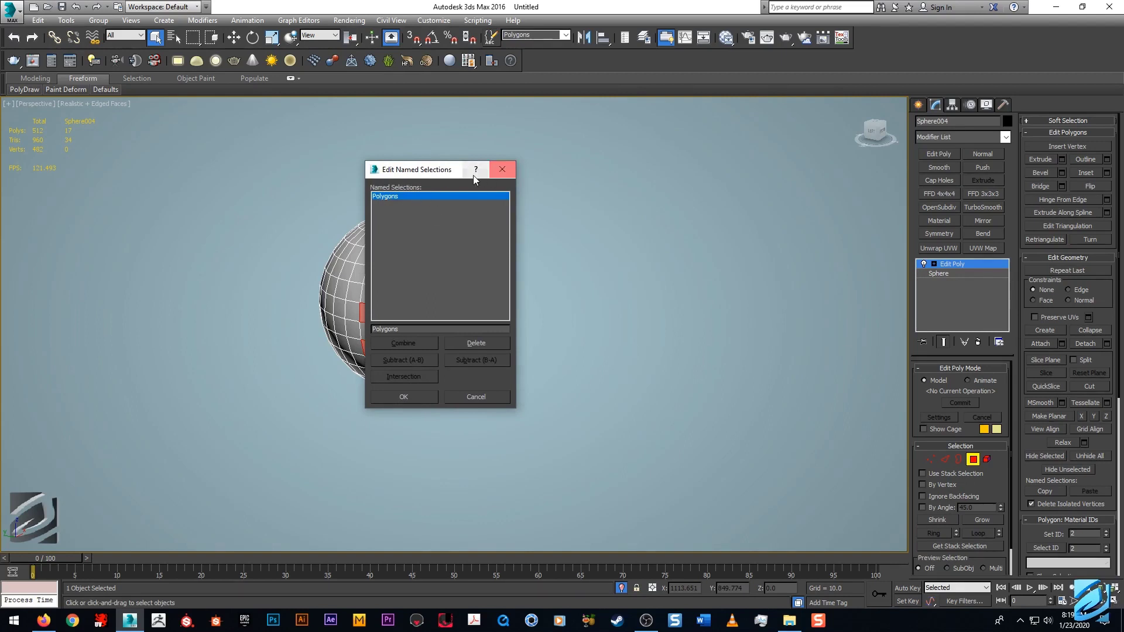
left_click(502, 169)
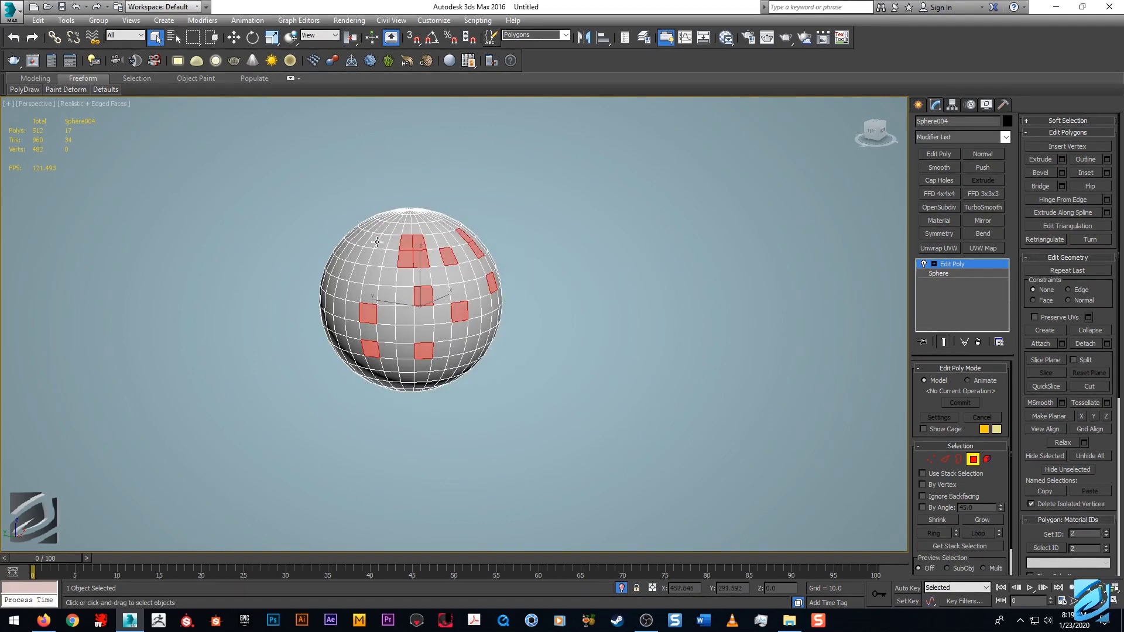
- Pick a fresh group of scattered polygons, replacing the old selection, for the Poly 2 set
left_click(373, 240)
left_click(371, 273, "ctrl")
left_click(426, 228, "ctrl")
left_click(457, 346, "ctrl")
left_click(404, 351, "ctrl")
left_click(466, 272, "ctrl")
left_click(491, 283, "ctrl")
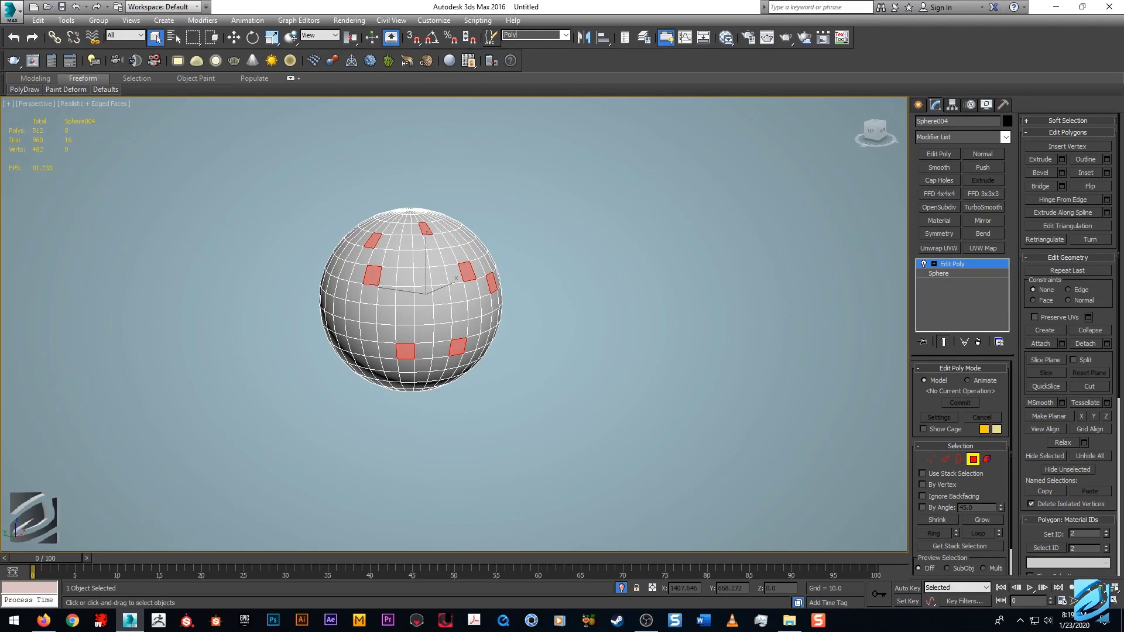
- Review Poly 2 and Polygons in Edit Named Selections, then clear the polygon selection
left_click(491, 41)
left_click_drag(553, 191, 648, 138)
left_click(361, 176)
left_click(608, 164)
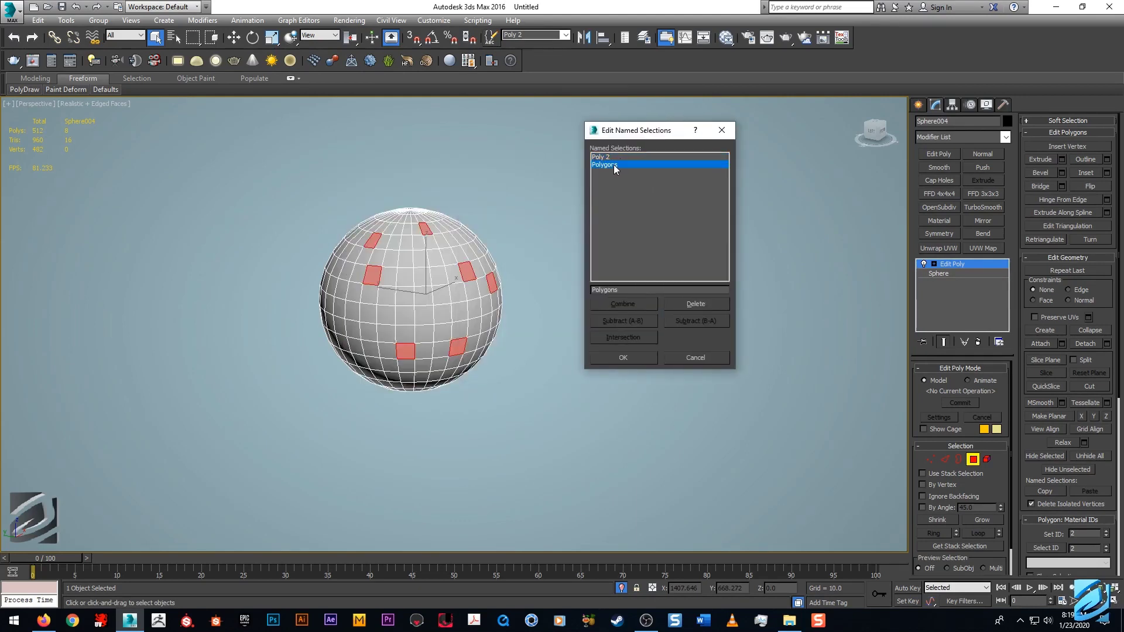
left_click(623, 360)
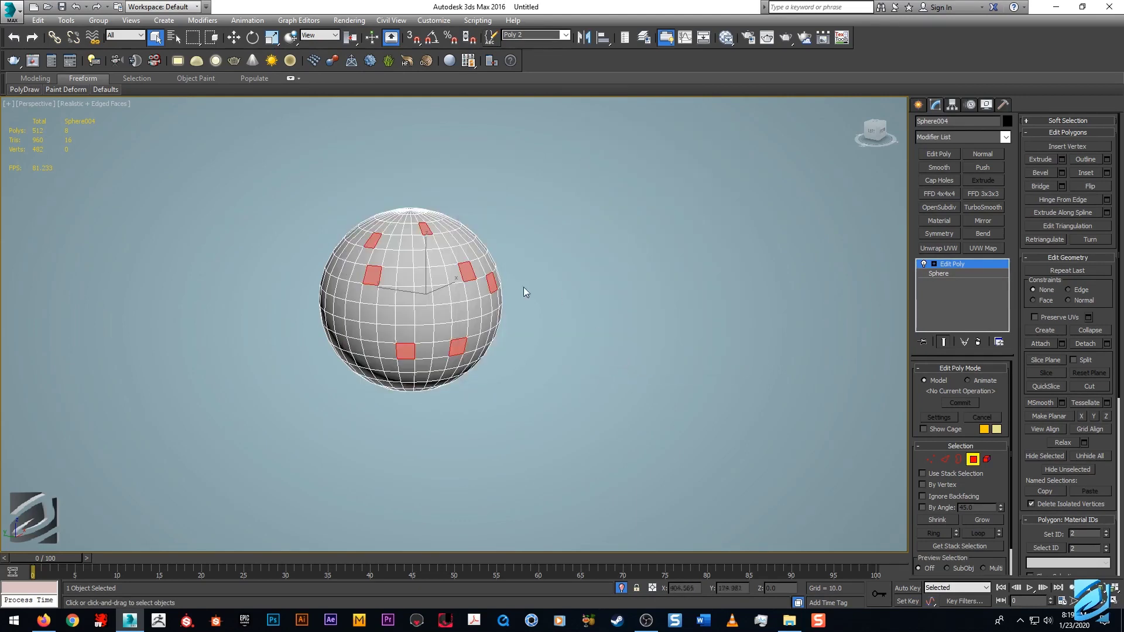
left_click(518, 246)
- Cancel the mirror dialog, then restore the Polygons and Poly 2 sets from the Named Selection Sets list
left_click(580, 39)
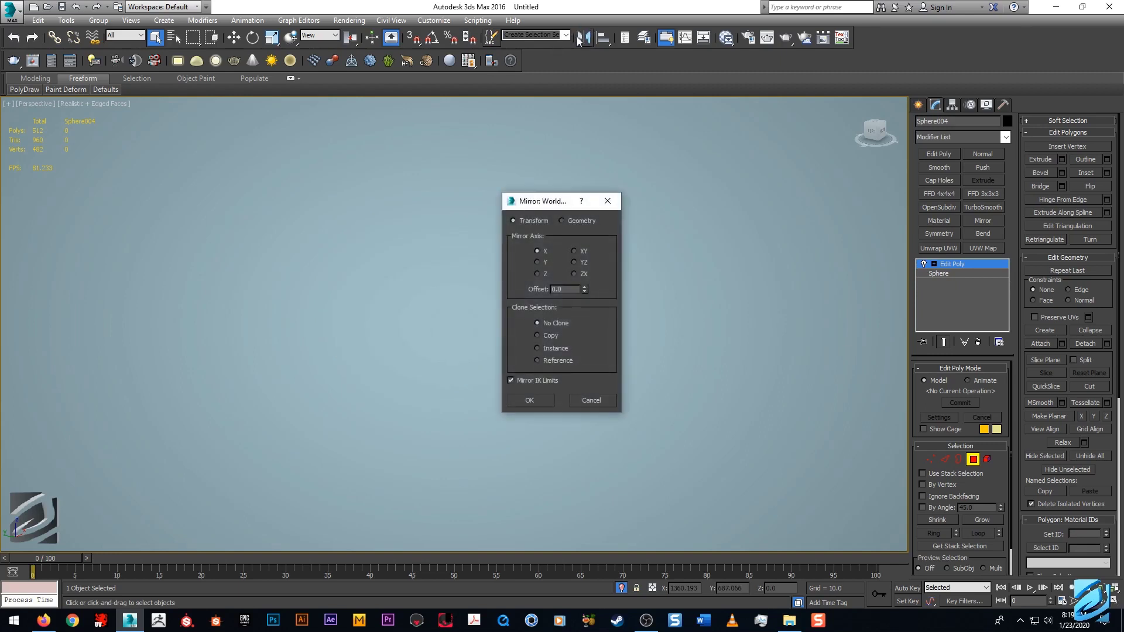
key("Escape")
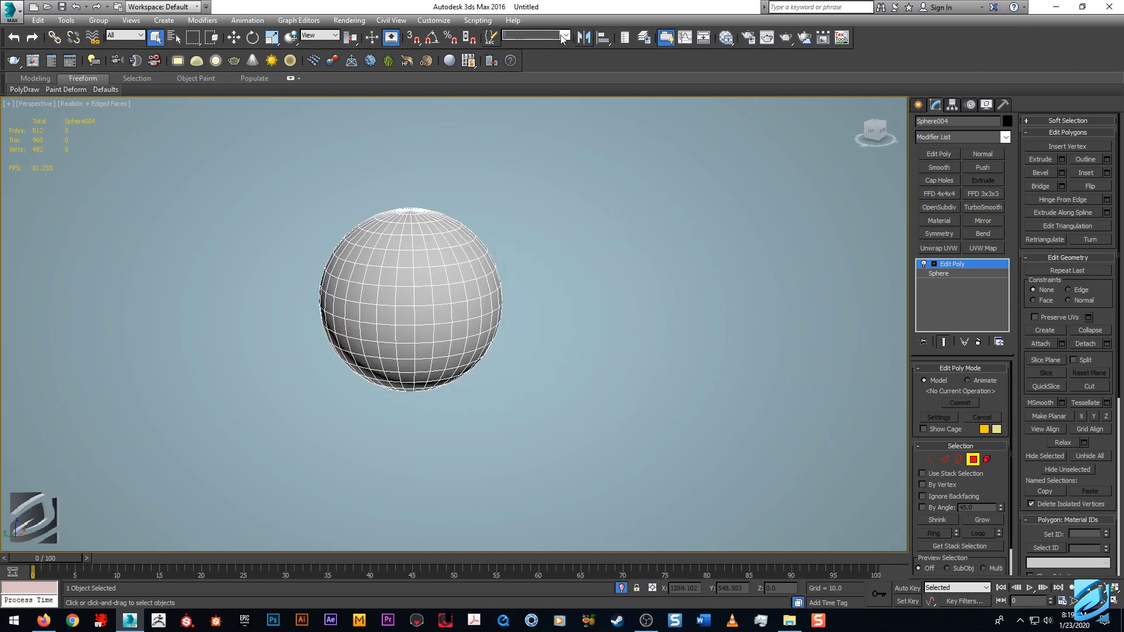
left_click(560, 38)
left_click(557, 52)
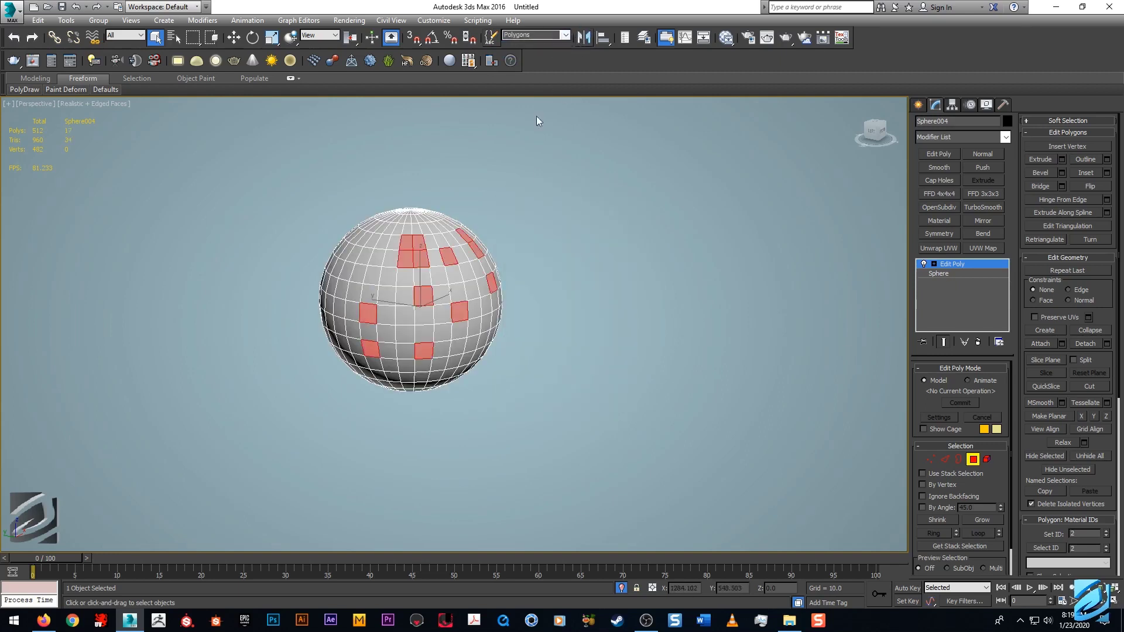
left_click(560, 38)
left_click(556, 45)
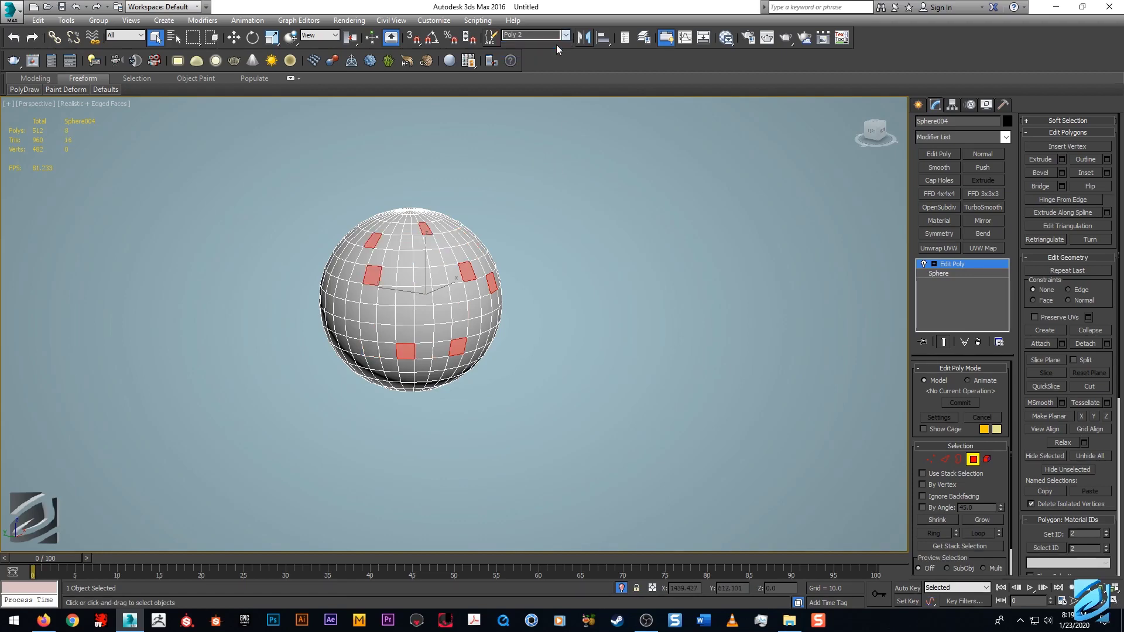
- Recheck the Poly 2 and Polygons entries in the named selections editor
mouse_move(559, 156)
middle_mouse_down("alt")
mouse_move(540, 160)
mouse_move(573, 165)
middle_mouse_up("alt")
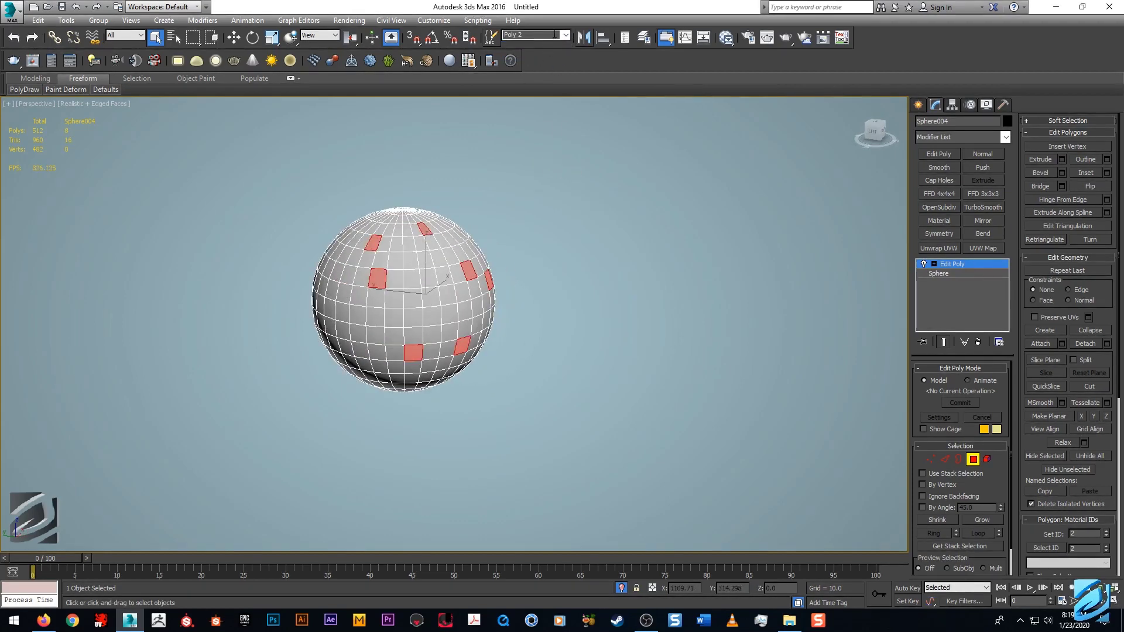
left_click(497, 36)
left_click(516, 216)
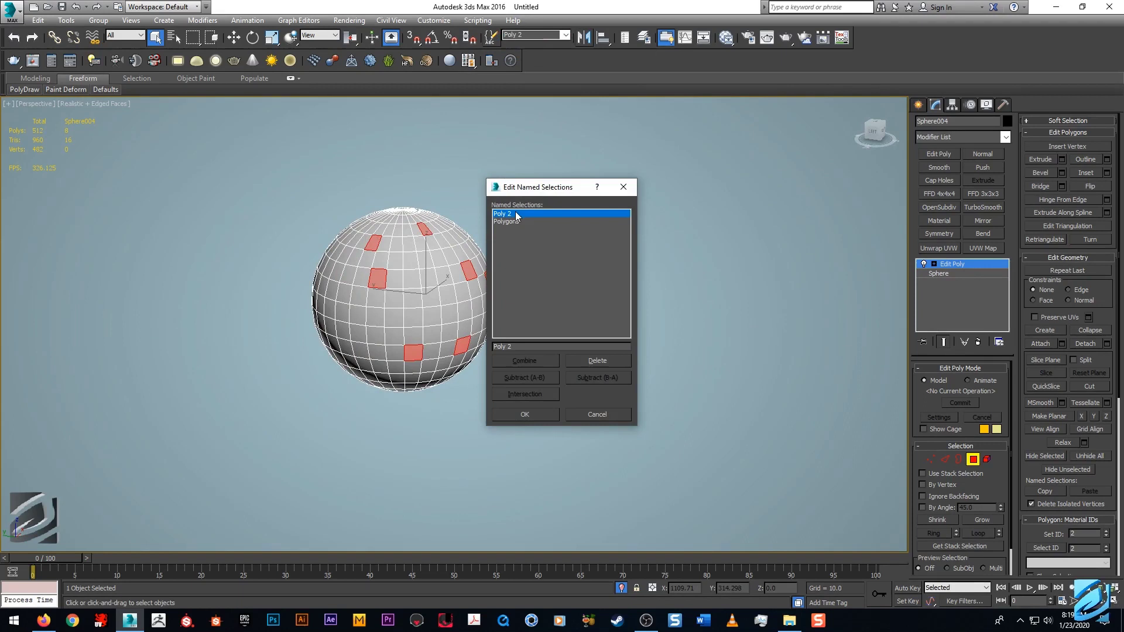
left_click(514, 223)
left_click(523, 412)
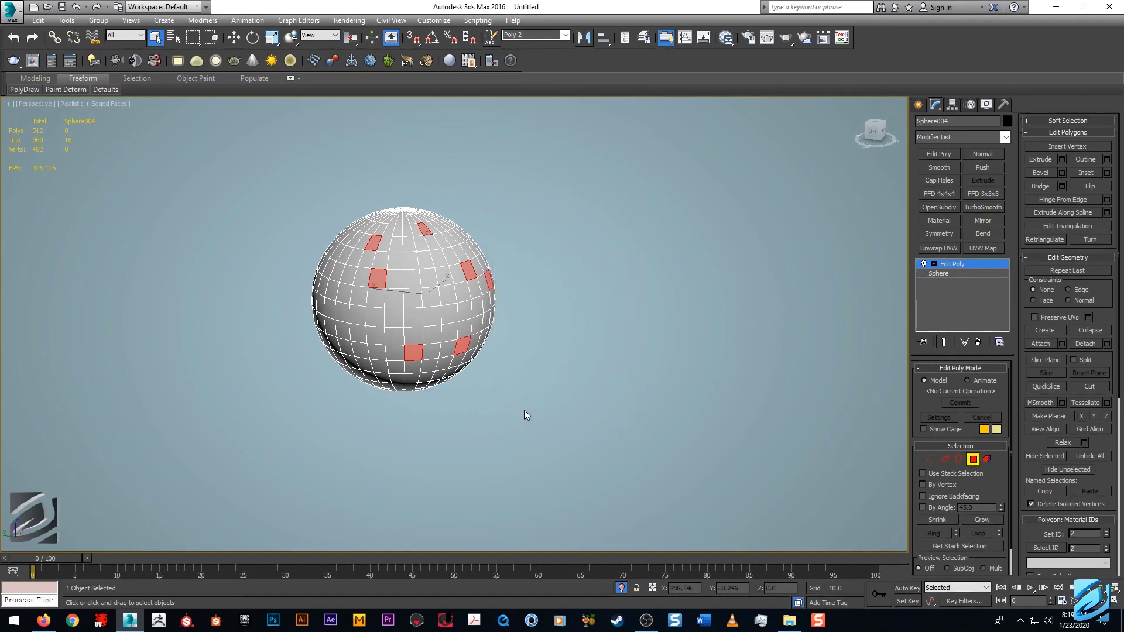
left_click(495, 40)
left_click(508, 222)
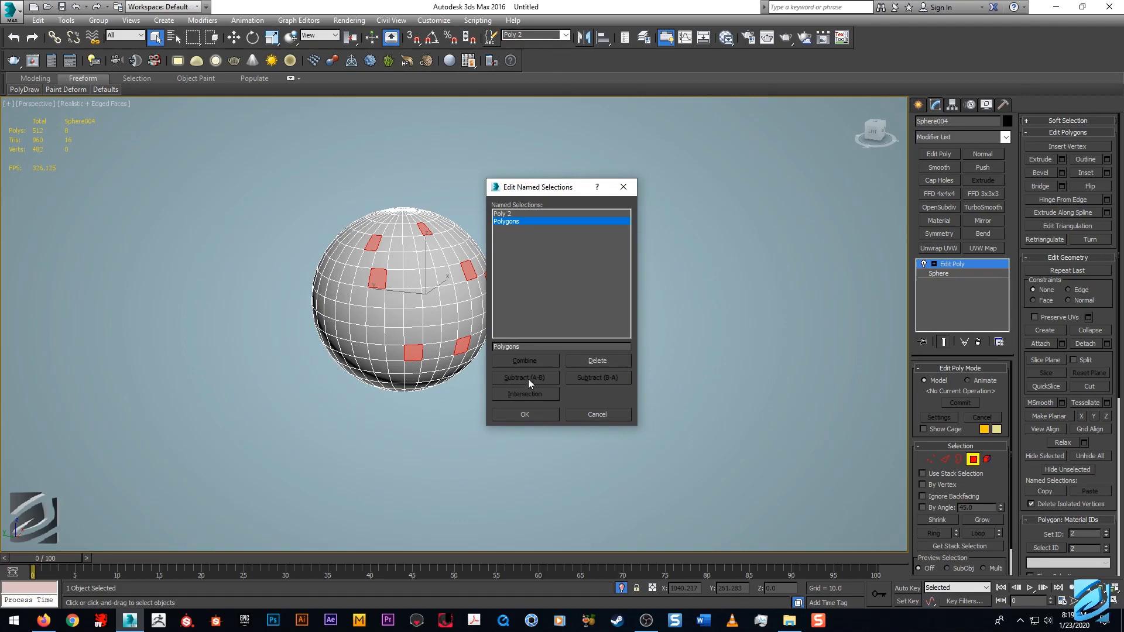
left_click(542, 416)
- Reselect the Polygons set's faces once more, then leave the sphere with no polygons selected
left_click(560, 318)
left_click(564, 35)
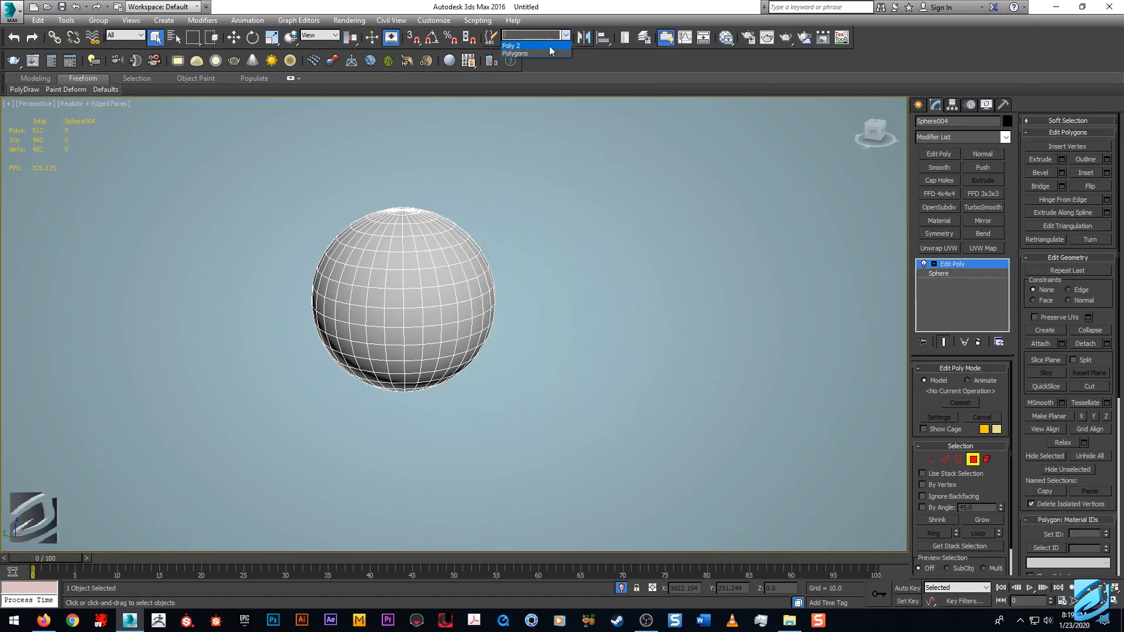
left_click(543, 51)
left_click(479, 236)
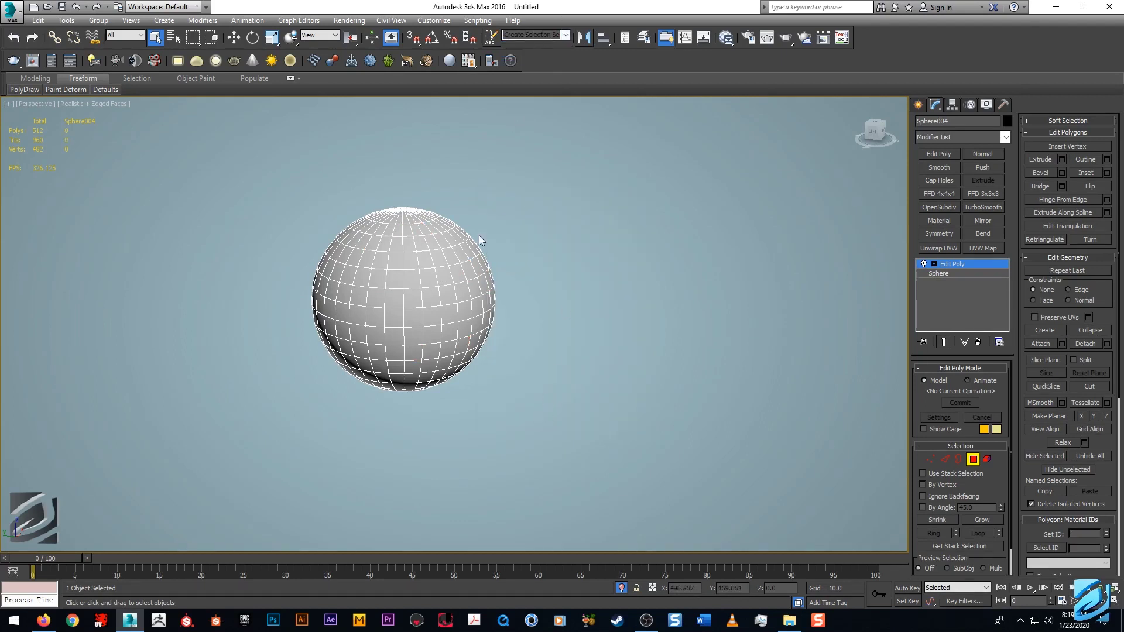
- At Vertex level, select a ring of top vertices plus lower ones and save them as Verts 01
key("1")
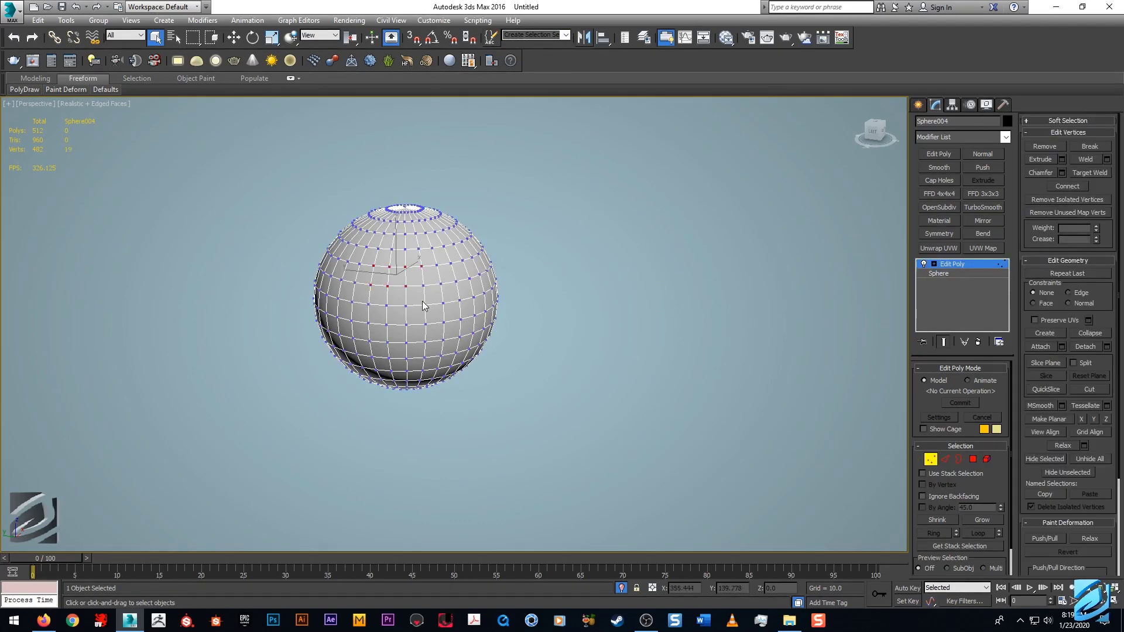
left_click(431, 204, "ctrl")
middle_click_drag(413, 196, 505, 171, "alt")
left_click(389, 389, "ctrl")
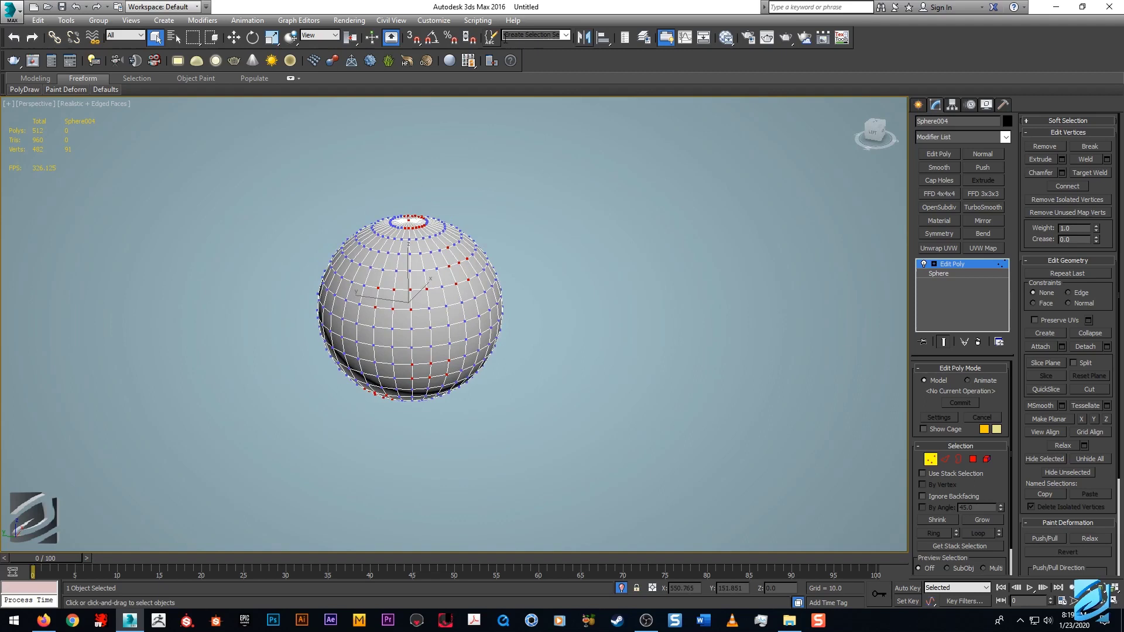
left_click(544, 35)
key("Return")
- Select a new, smaller group of vertices on the right and name it Verts 02
middle_click_drag(352, 264, 288, 314, "alt")
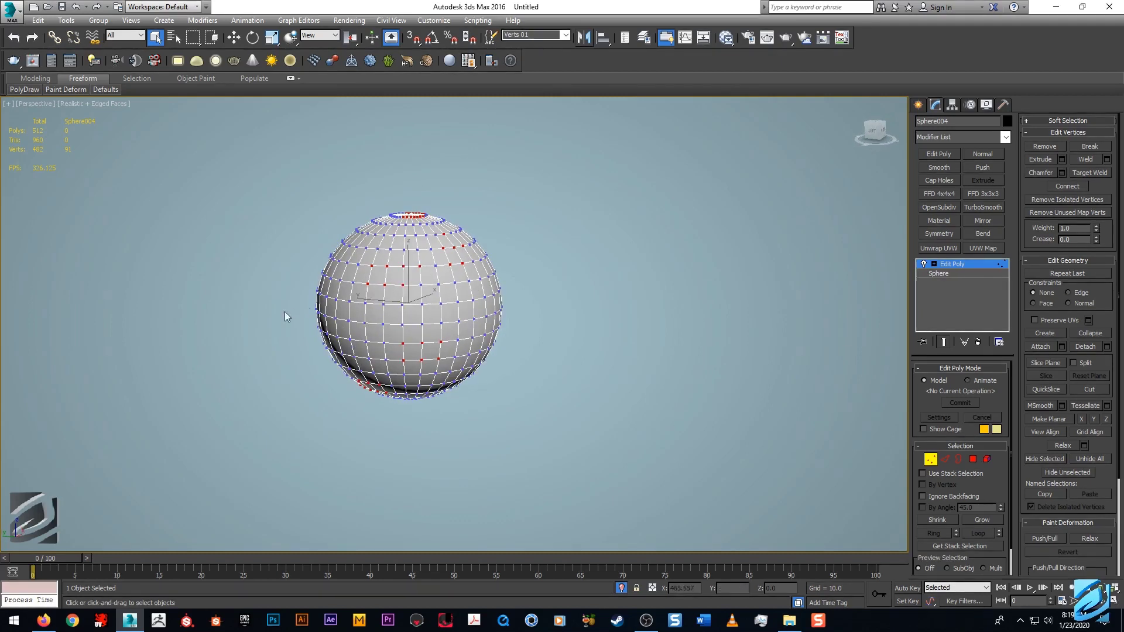
left_click_drag(289, 314, 380, 296)
left_click(450, 264, "ctrl")
left_click(455, 283, "ctrl")
left_click(439, 284, "ctrl")
left_click(440, 342, "ctrl")
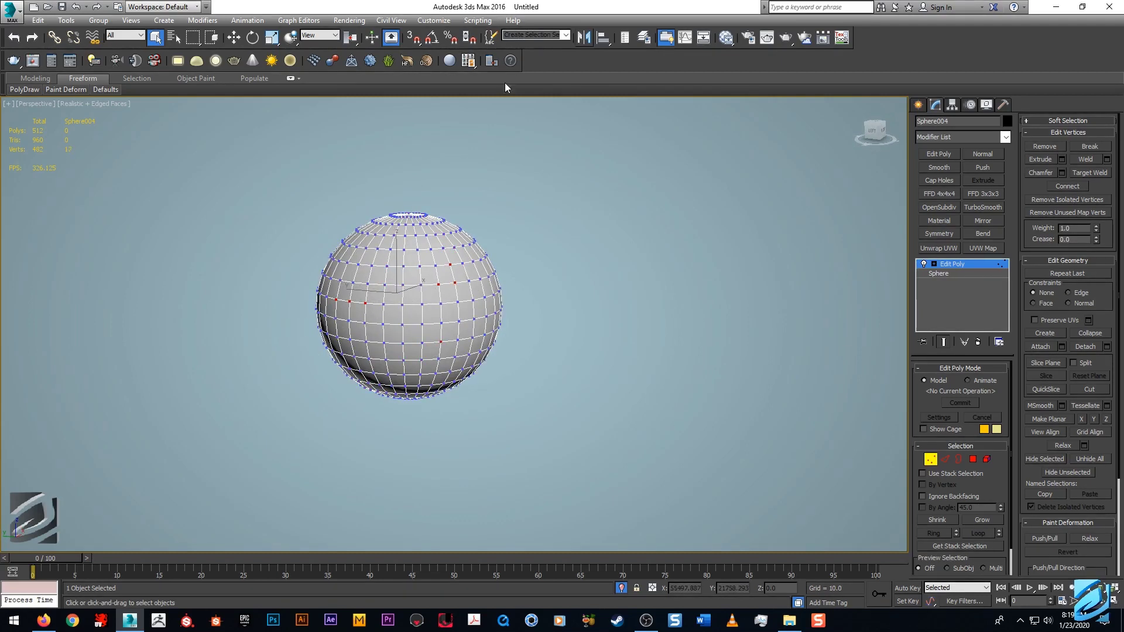
type("Verts 02")
- Check the named selections editor for the new vertex sets, then close it
left_click(490, 37)
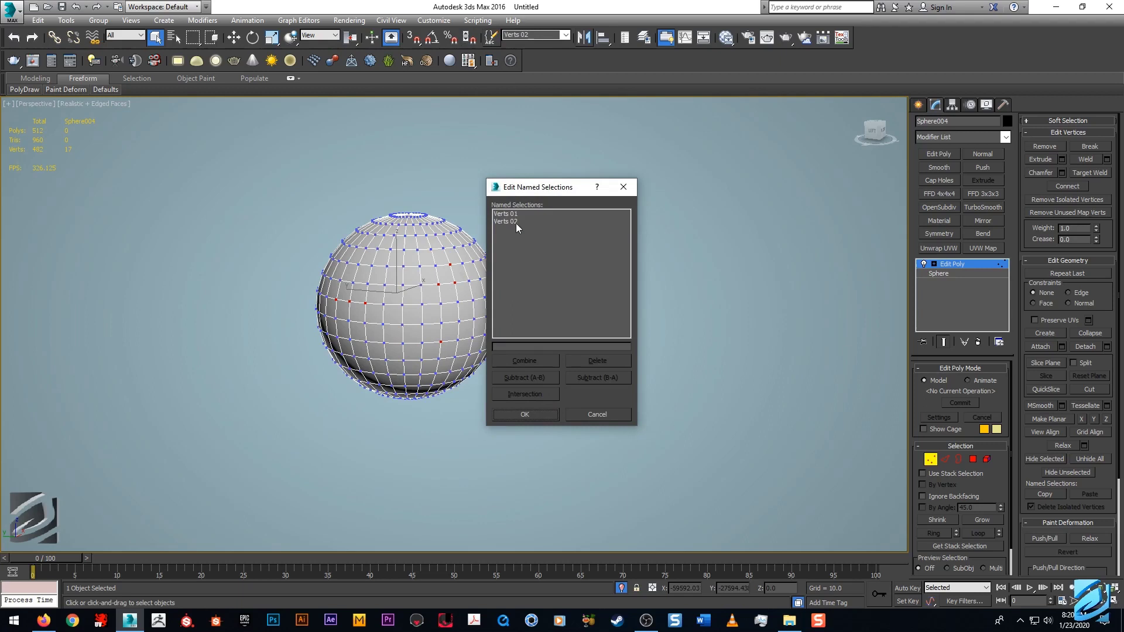
left_click_drag(511, 192, 444, 192)
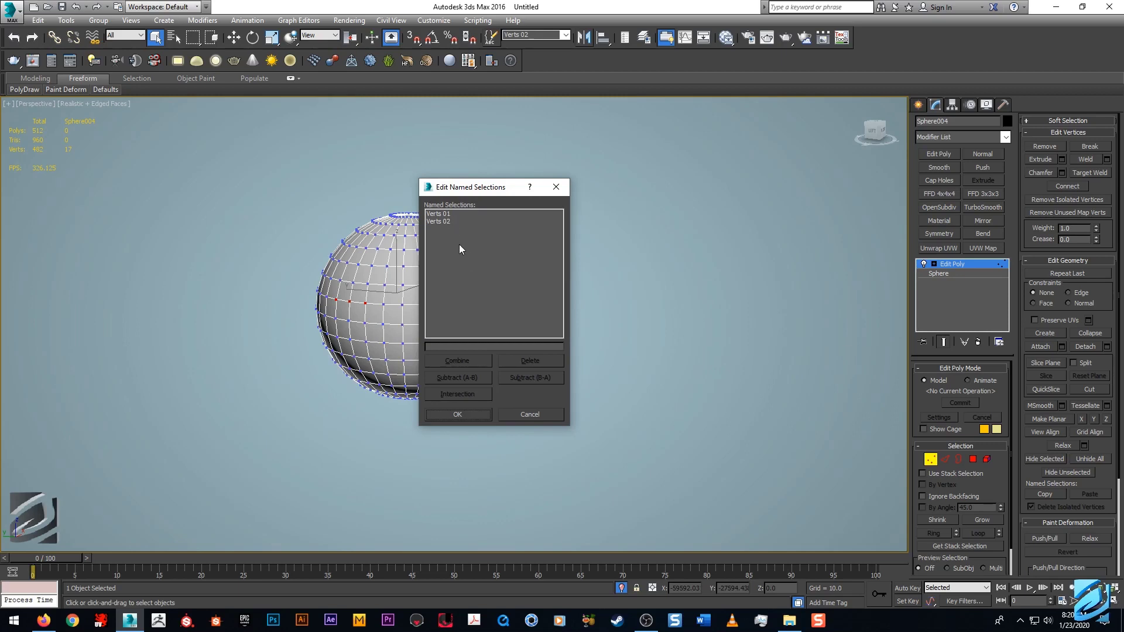
left_click_drag(458, 191, 506, 173)
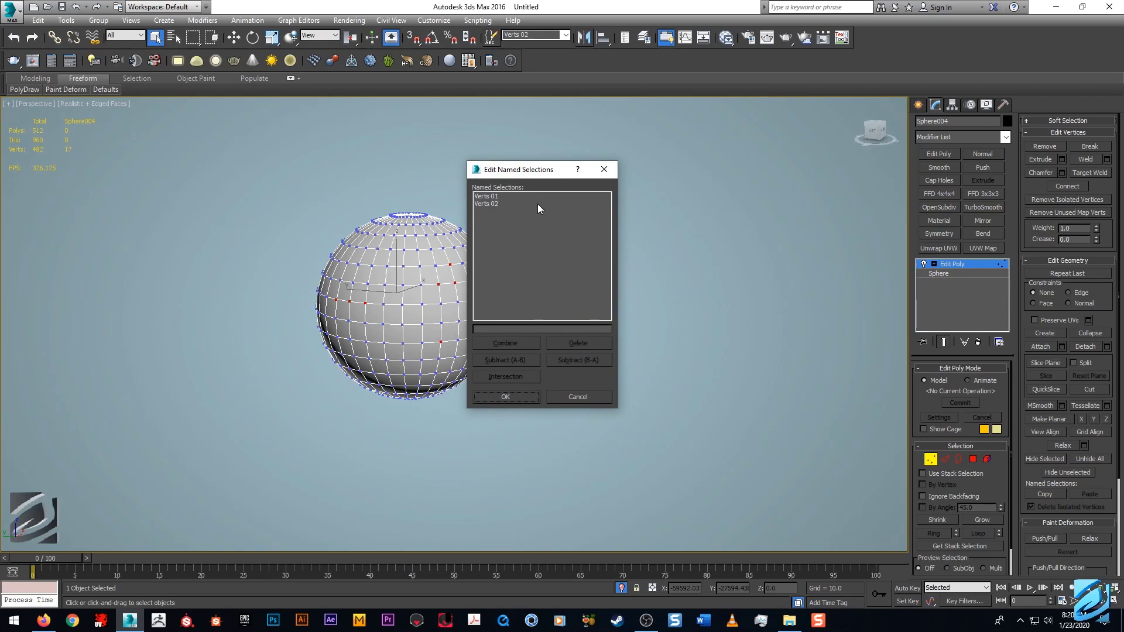
left_click(604, 169)
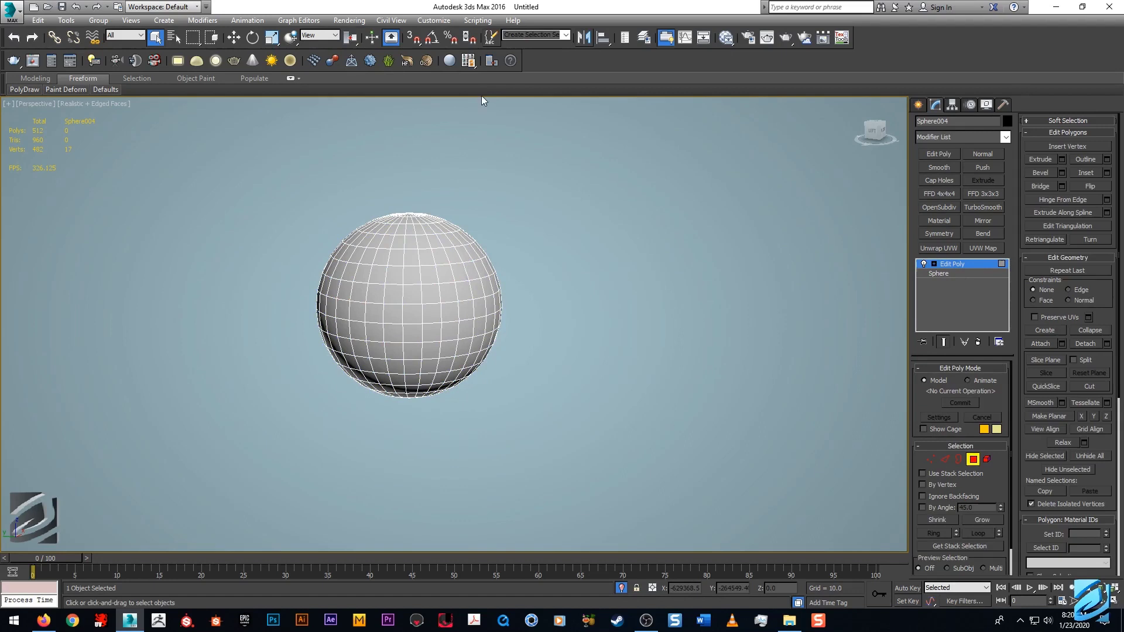
- Look over the saved selection sets list and the named selections editor
left_click(566, 35)
left_click(552, 44)
left_click(491, 39)
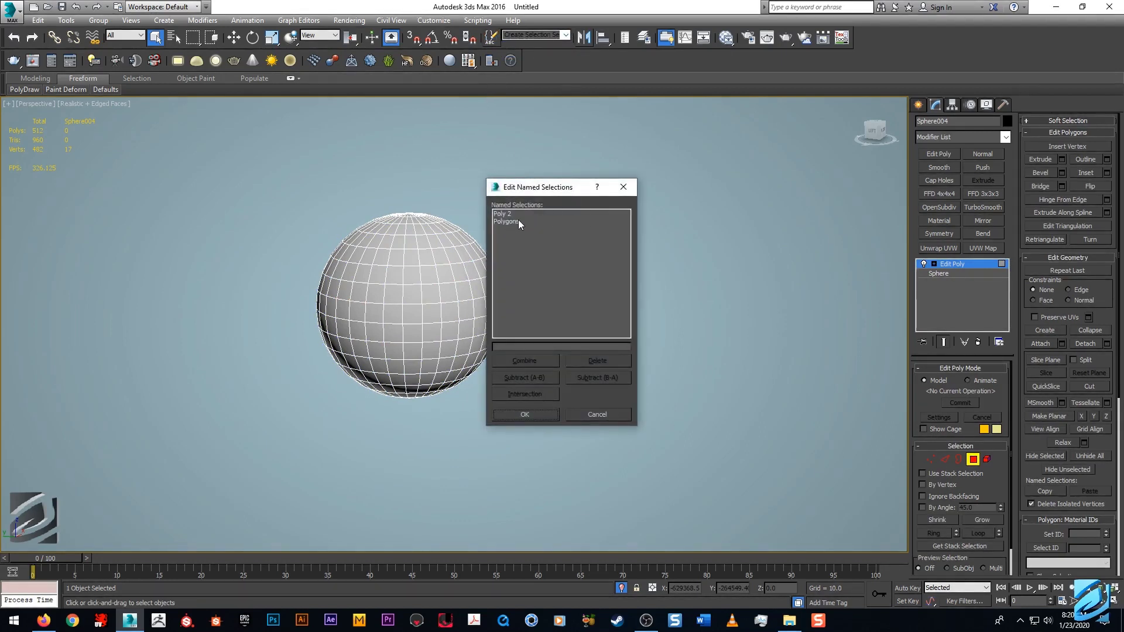
left_click(622, 186)
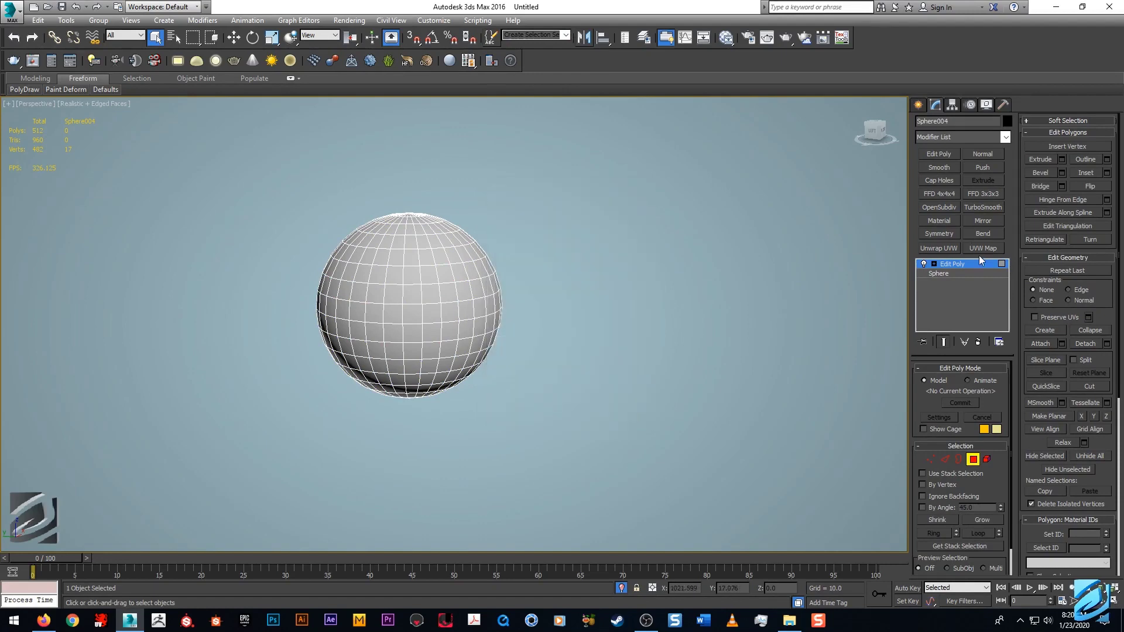
- Exit Polygon level to the Edit Poly object level and adjust the view of the sphere
left_click(966, 264)
middle_click_drag(570, 329, 575, 286)
scroll(572, 318, "up", 4)
scroll(572, 319, "down", 6)
- Deselect and reselect Sphere004 as a whole object, zooming and orbiting slightly around it
left_click(574, 291)
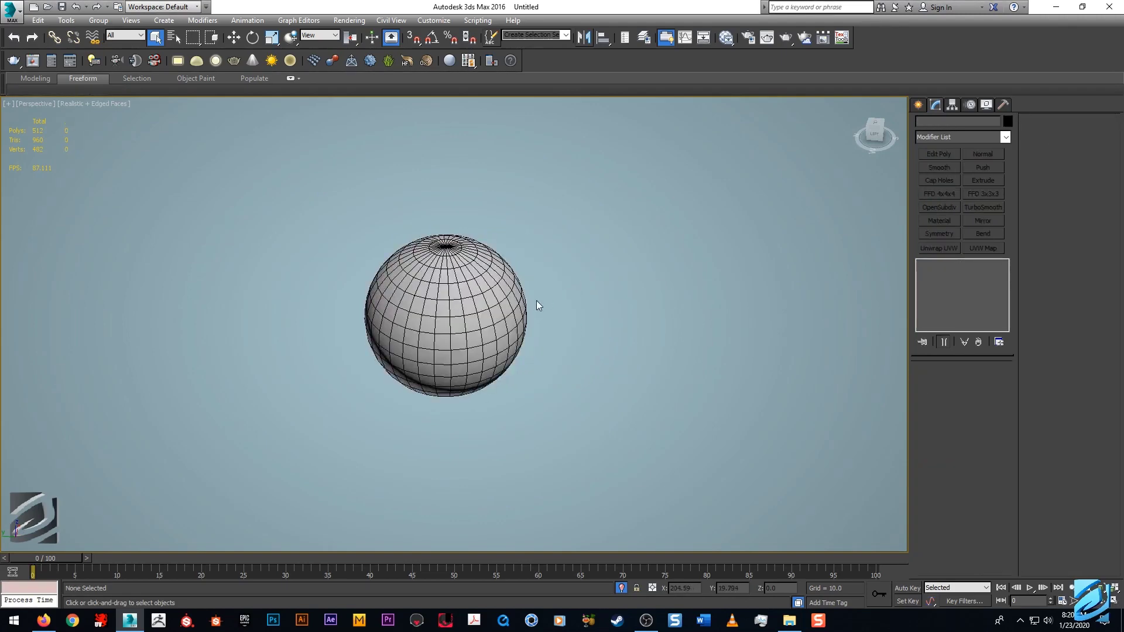
left_click(468, 313)
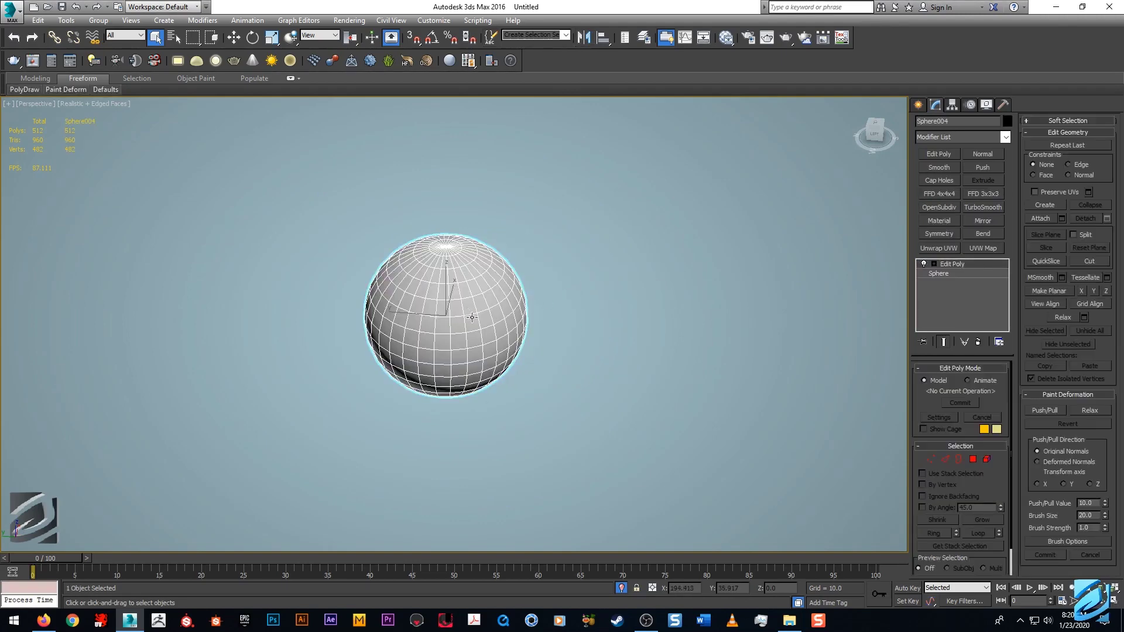
scroll(471, 317, "down", 3)
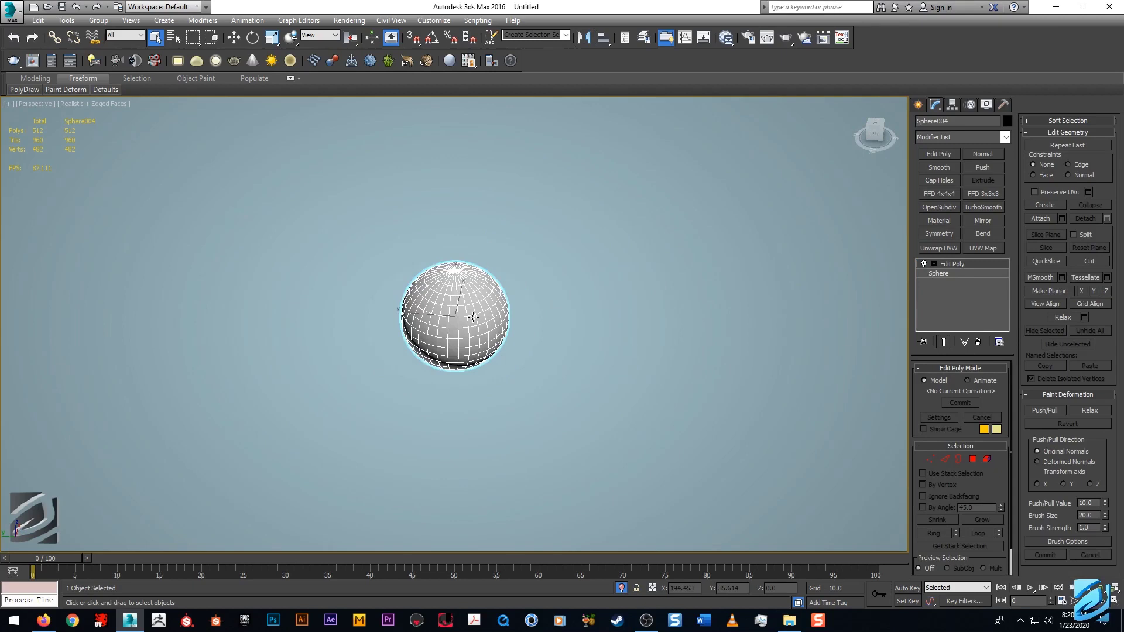
scroll(473, 316, "up", 3)
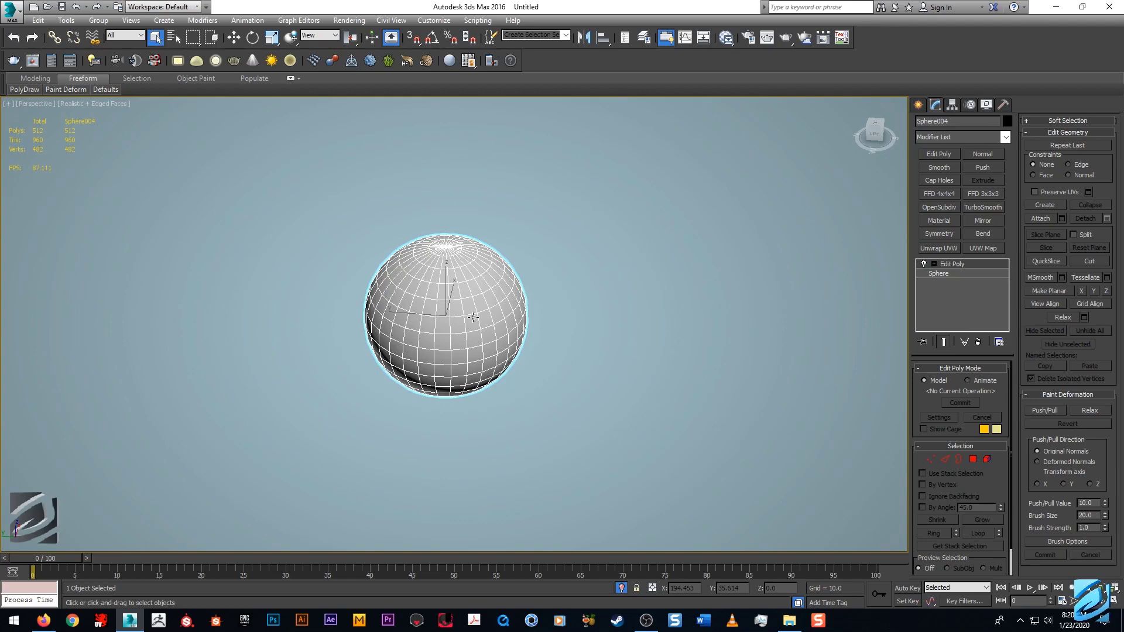
middle_click_drag(472, 316, 428, 323, "alt")
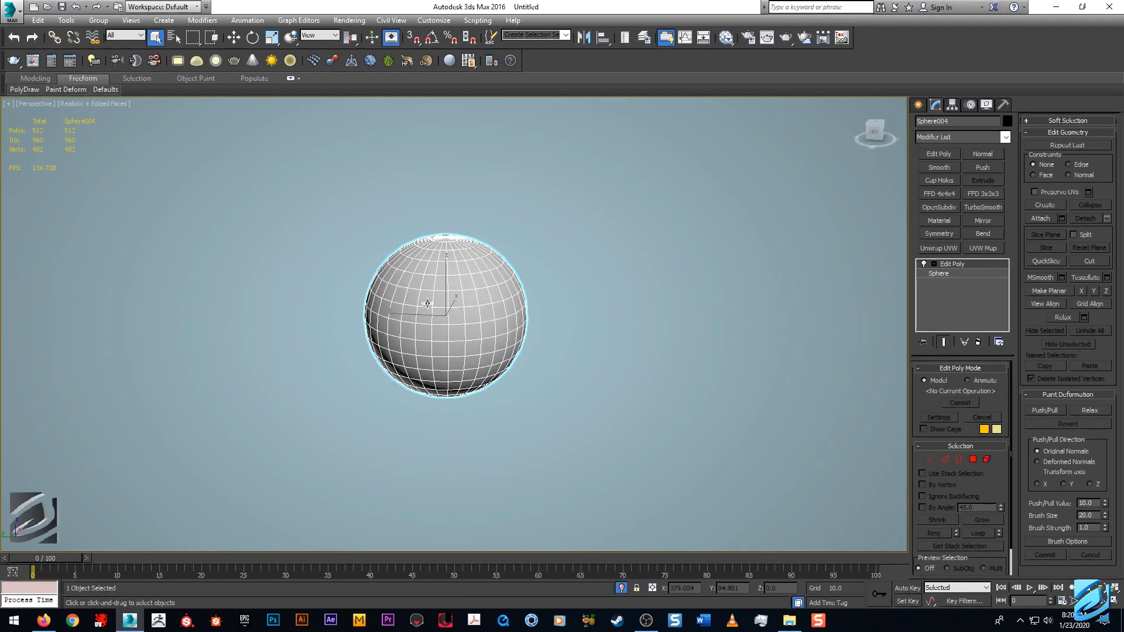
scroll(499, 340, "up", 2)
middle_click_drag(492, 336, 489, 342, "alt")
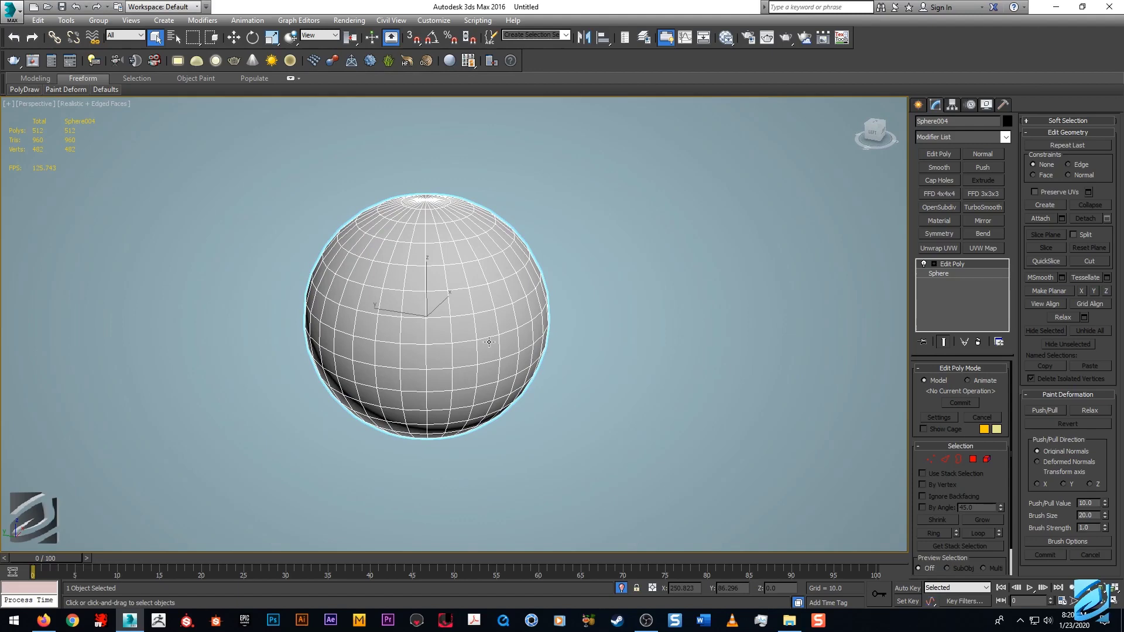
- Zoom in and out on the sphere and orbit to view it from slightly above
middle_click_drag(489, 343, 497, 339, "alt")
scroll(449, 319, "down", 5)
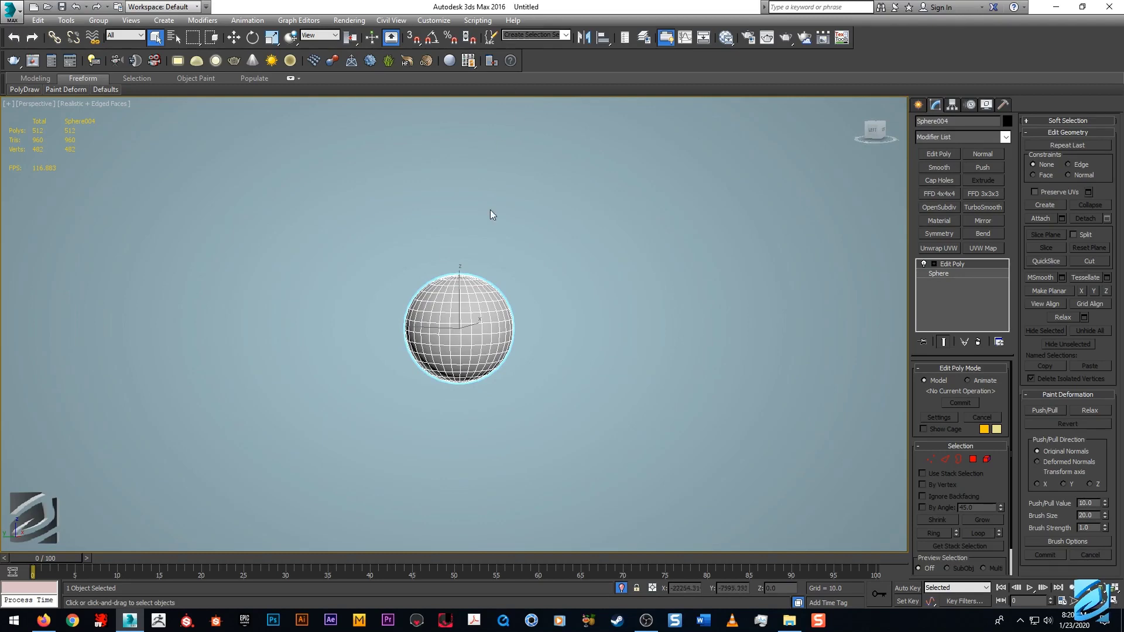
scroll(515, 298, "up", 3)
scroll(545, 311, "up", 4)
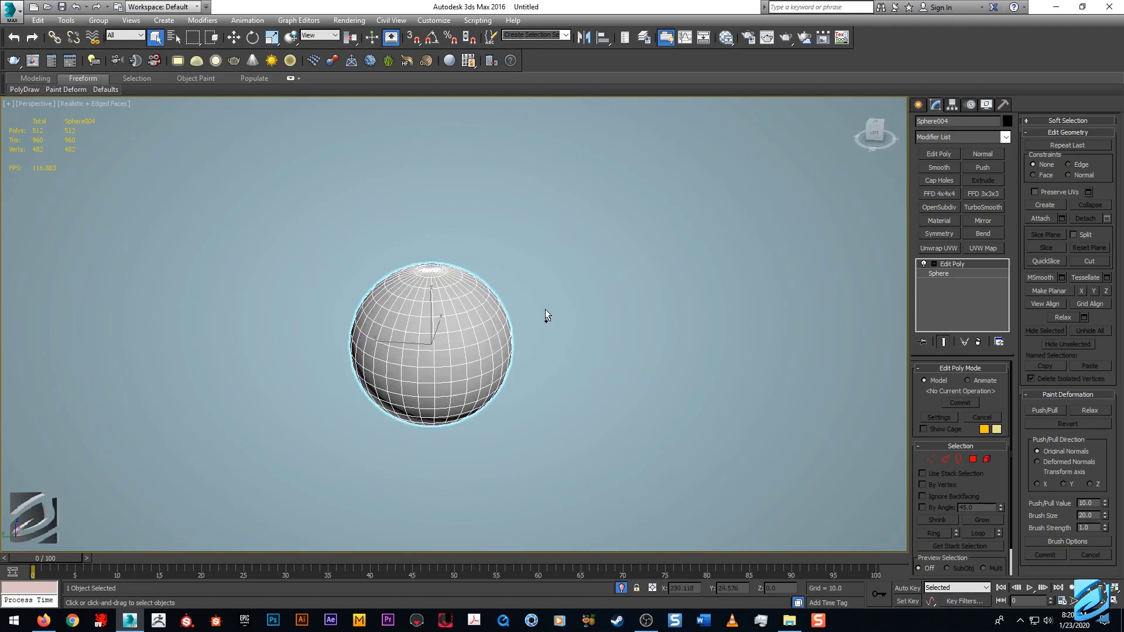
scroll(542, 307, "down", 5)
scroll(511, 293, "up", 3)
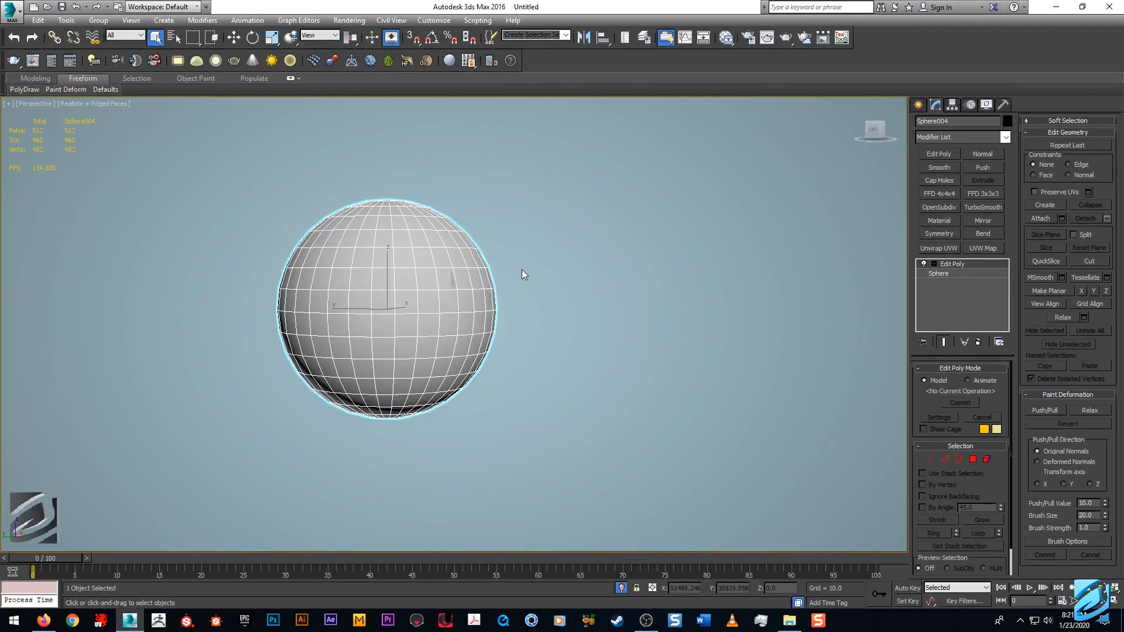
middle_click_drag(522, 269, 557, 328, "alt")
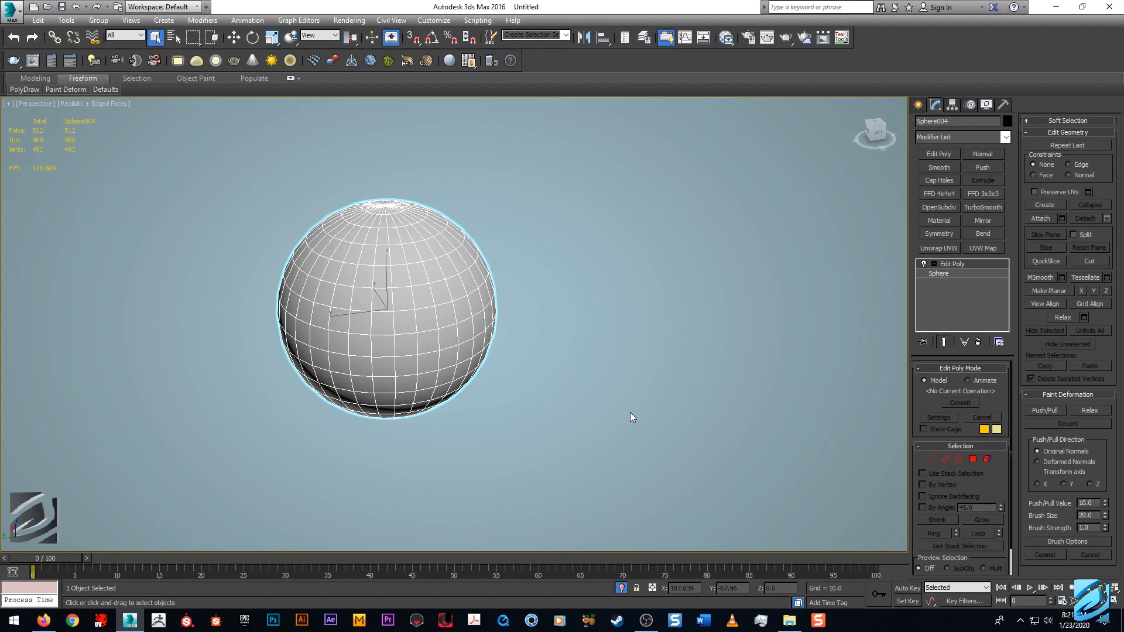